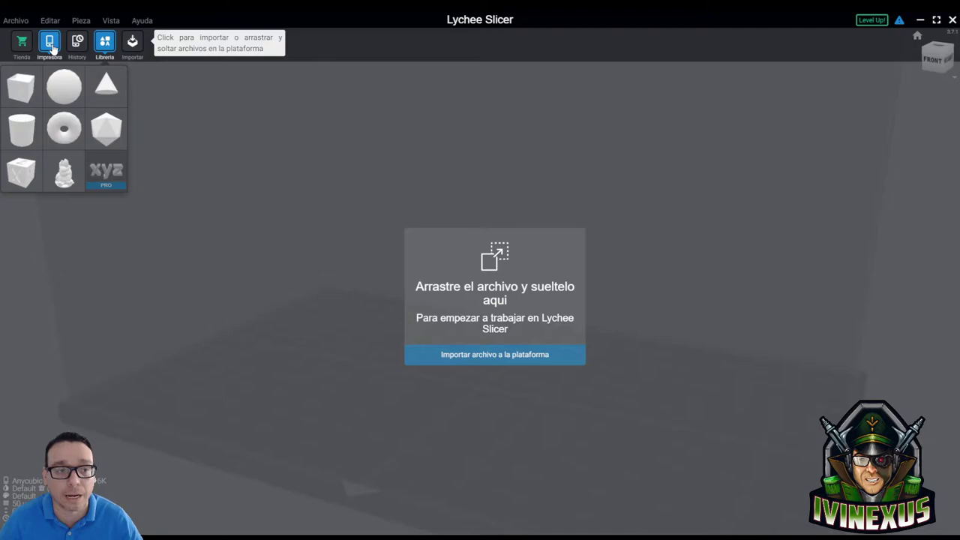
Open the Default official (50 um) resin profile editor for the Anycubic Photon Mono X 6K.
left_click(50, 44)
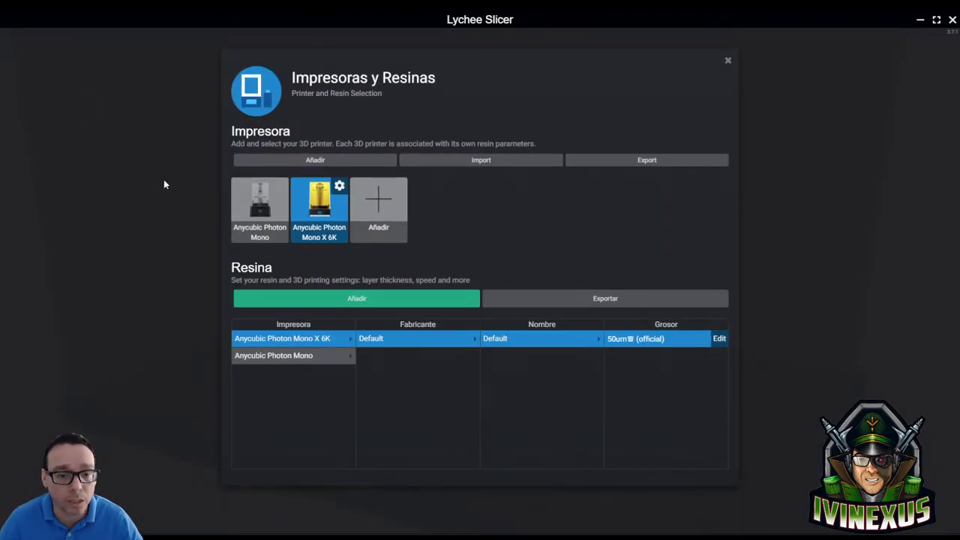
left_click(721, 340)
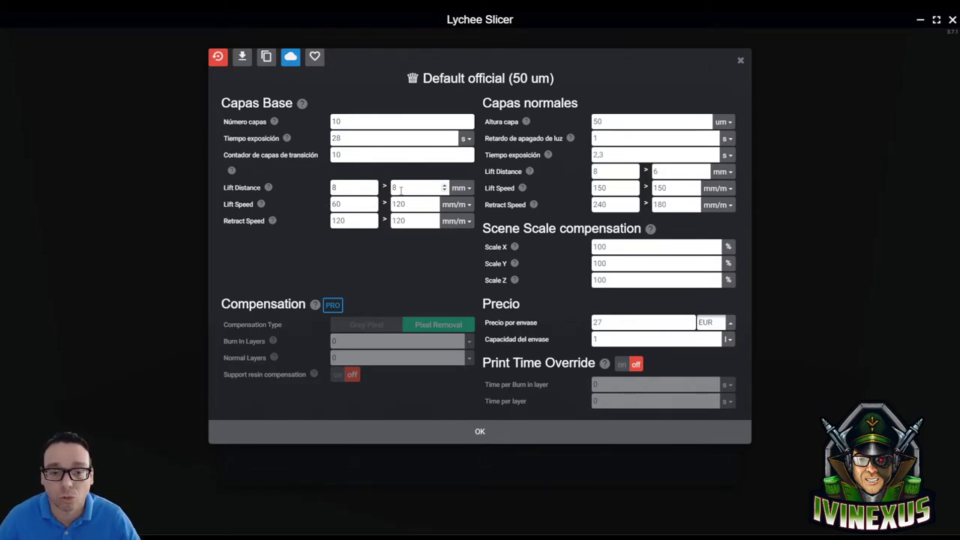
mouse_move(354, 204)
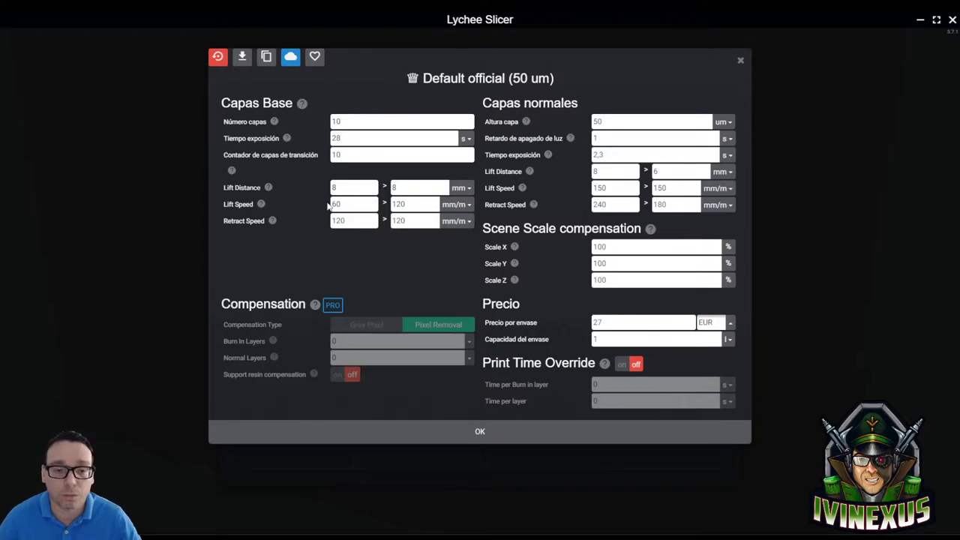
mouse_move(354, 221)
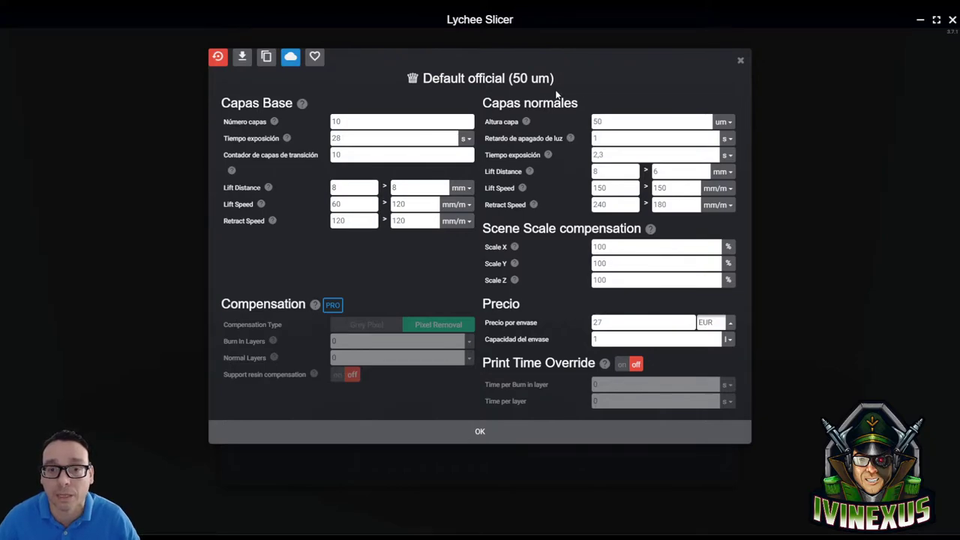
mouse_move(649, 122)
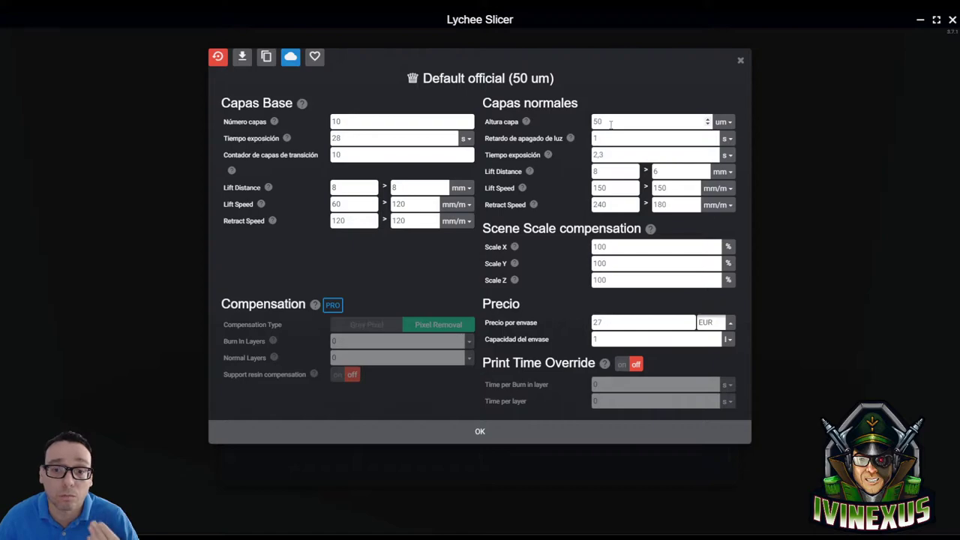
Switch the layer height display unit to millimetres.
left_click(723, 122)
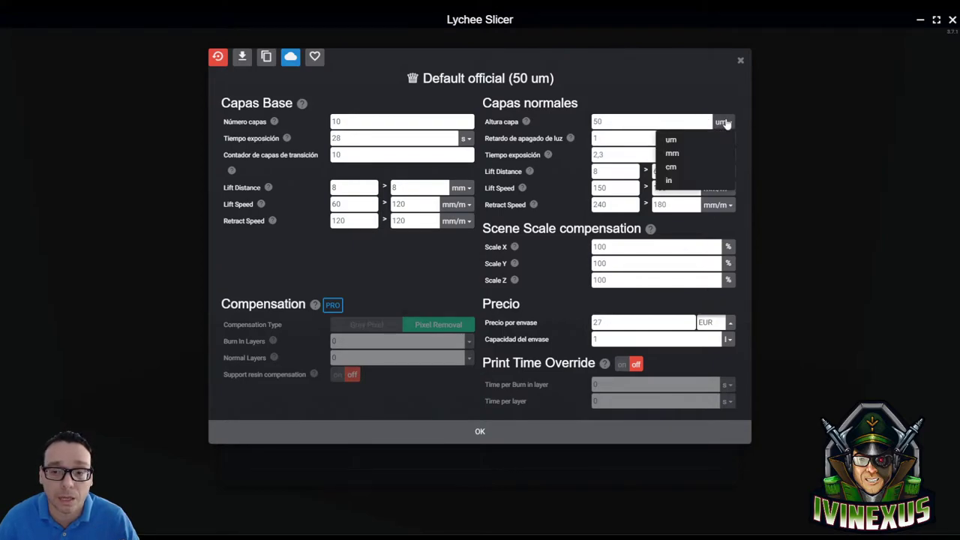
left_click(698, 153)
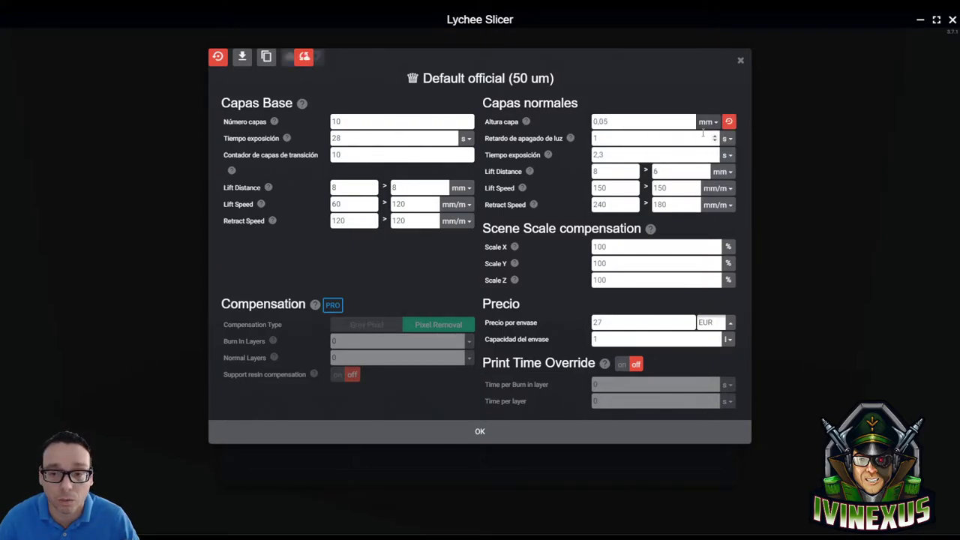
mouse_move(645, 122)
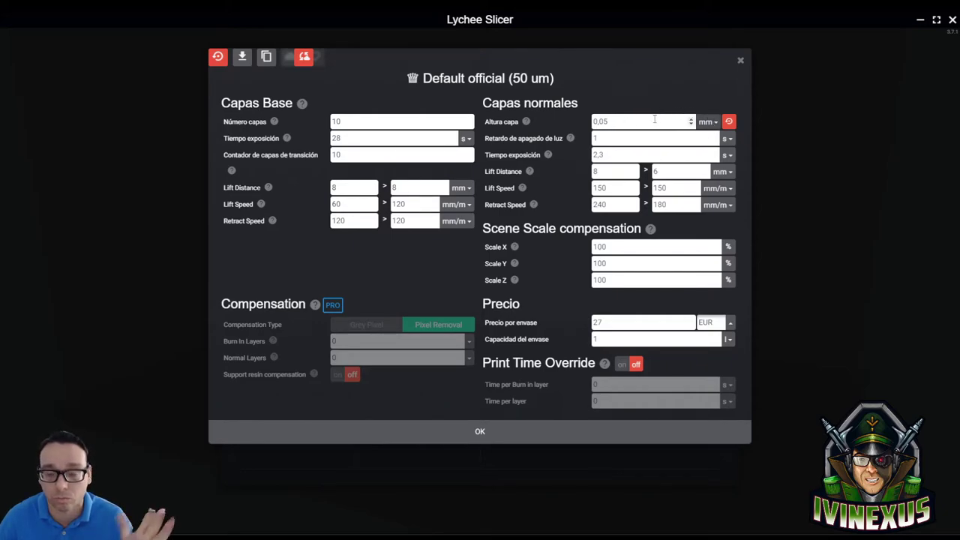
left_click(715, 123)
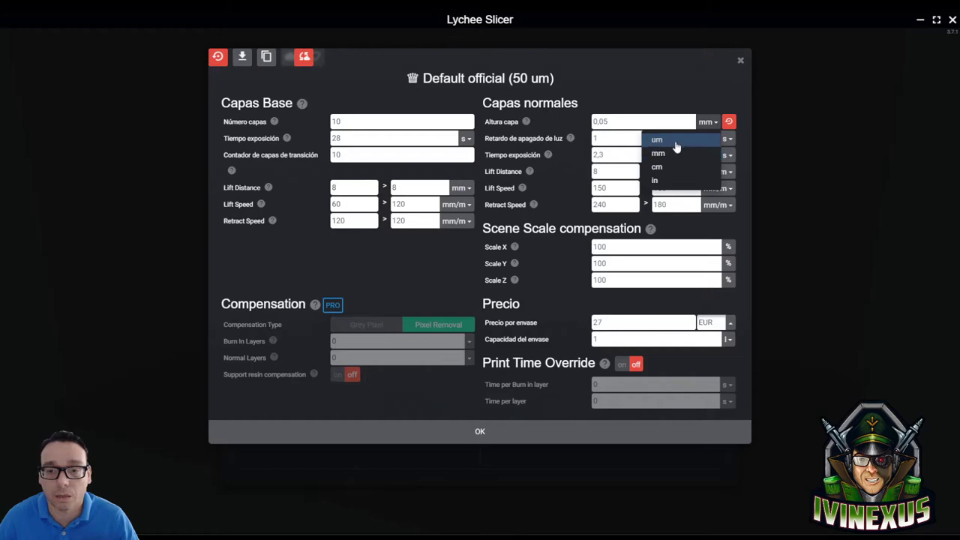
left_click(671, 141)
left_click(720, 124)
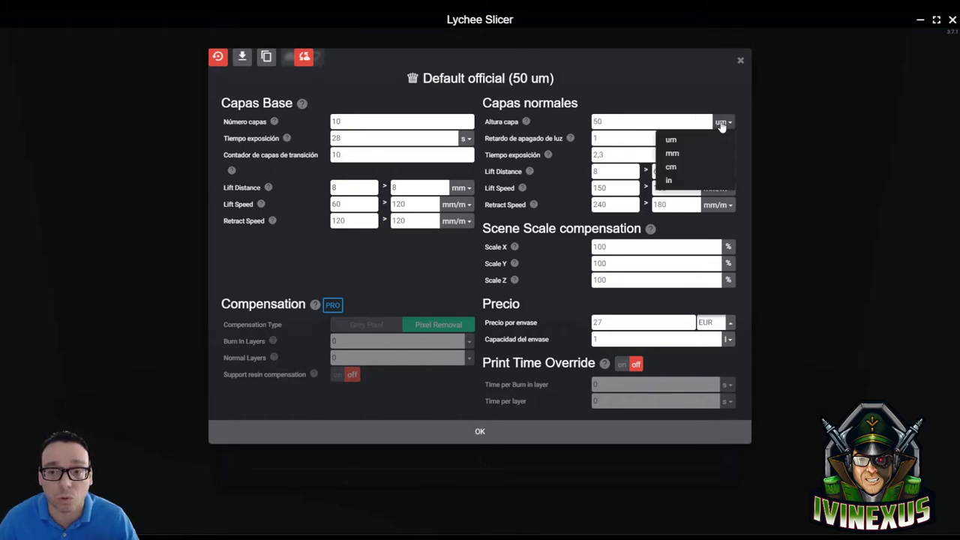
left_click(687, 152)
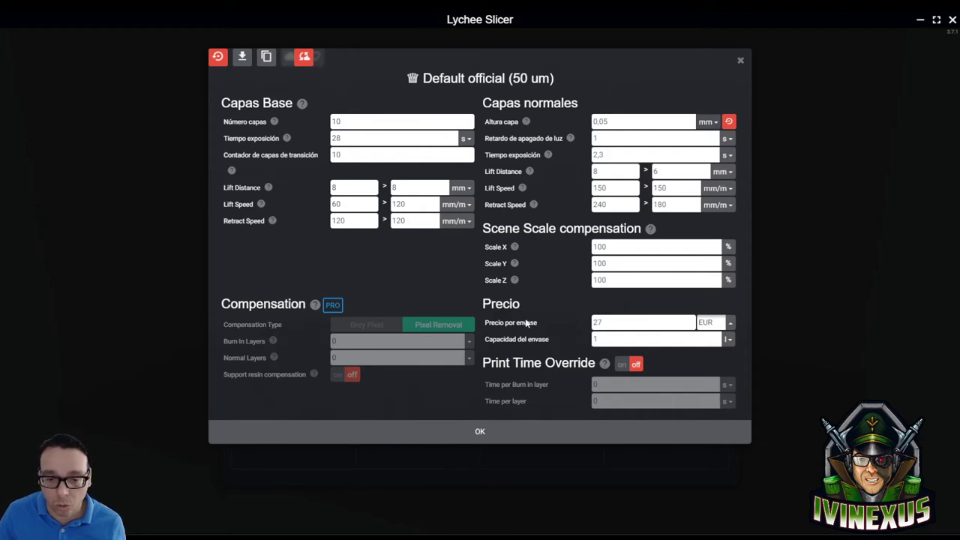
Set the resin price per bottle to 28 EUR.
left_click(691, 320)
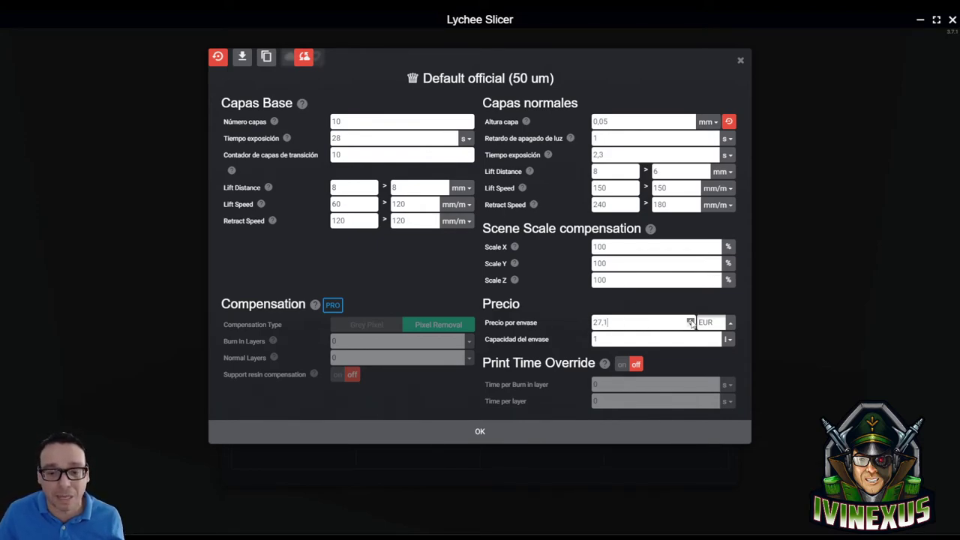
double_click(645, 319)
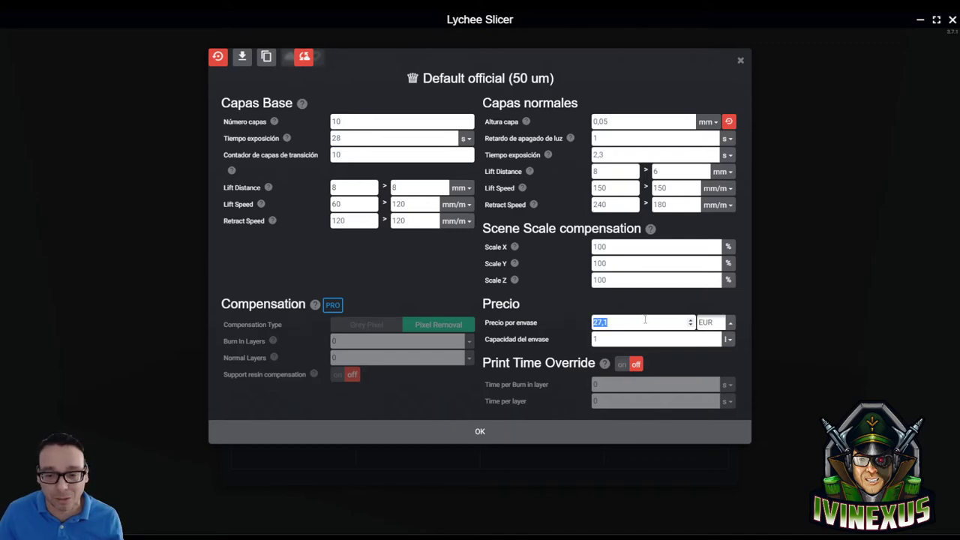
type("28")
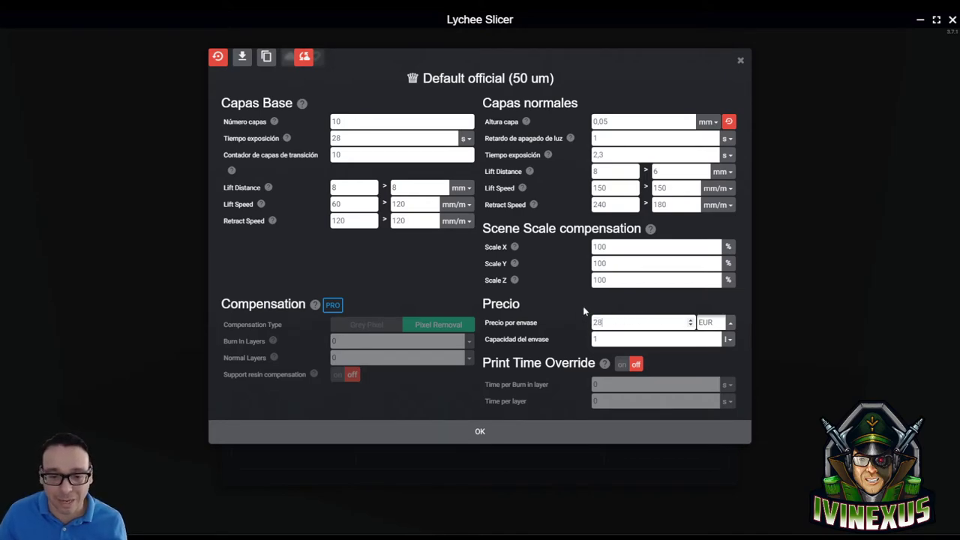
Save the resin profile, close Impresoras y Resinas, and orbit around the building model.
left_click(482, 434)
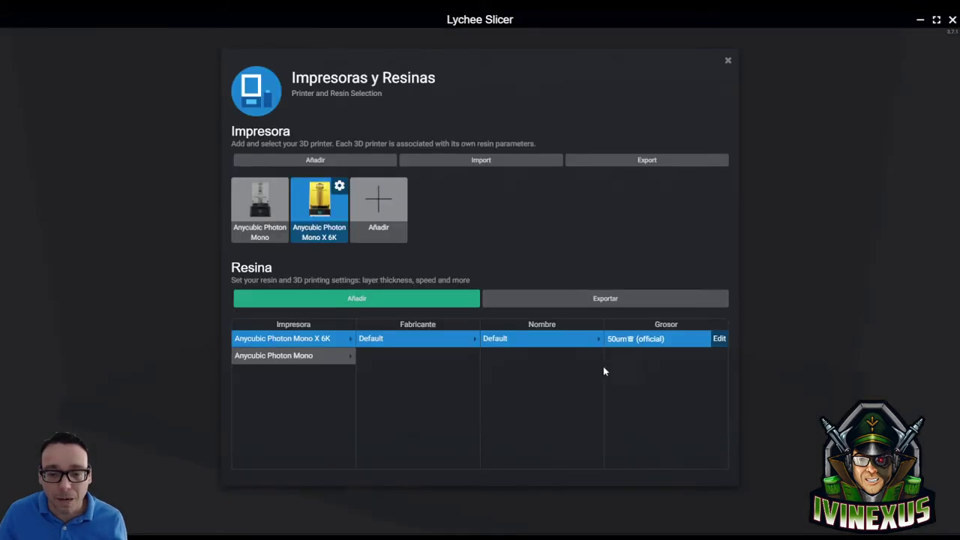
left_click(728, 62)
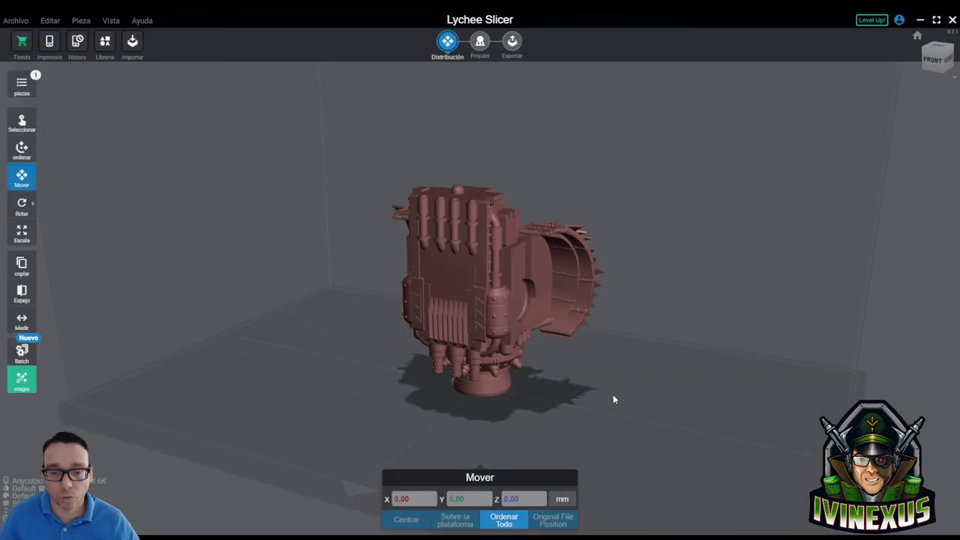
mouse_move(613, 399)
left_mouse_down()
mouse_move(585, 412)
mouse_move(685, 381)
mouse_move(690, 424)
mouse_move(568, 455)
mouse_move(364, 435)
mouse_move(338, 452)
mouse_move(671, 418)
mouse_move(755, 398)
mouse_move(668, 334)
mouse_move(638, 255)
mouse_move(603, 384)
mouse_move(596, 450)
mouse_move(611, 472)
mouse_move(718, 451)
mouse_move(603, 390)
mouse_move(677, 400)
mouse_move(648, 426)
mouse_move(354, 422)
left_mouse_up()
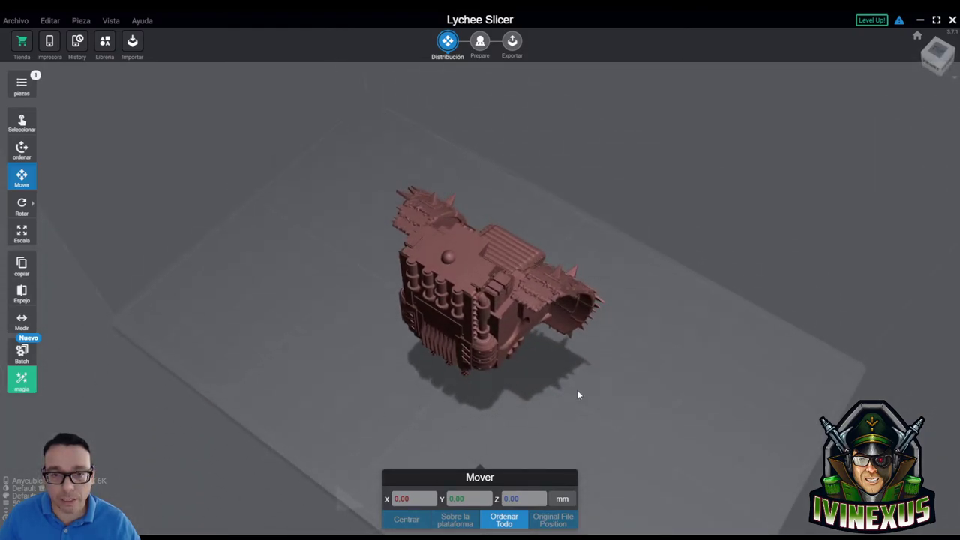
Import the bike STL so the scene holds 2 pieces in Distribución mode.
left_click(481, 47)
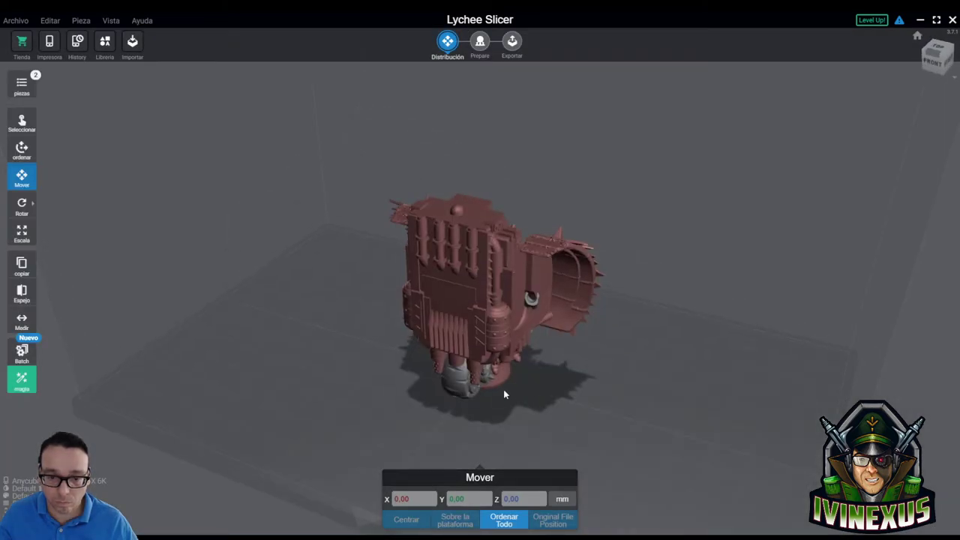
Move the bike model to the right, clear of the building, then enter the supports stage.
left_click_drag(472, 383, 659, 409)
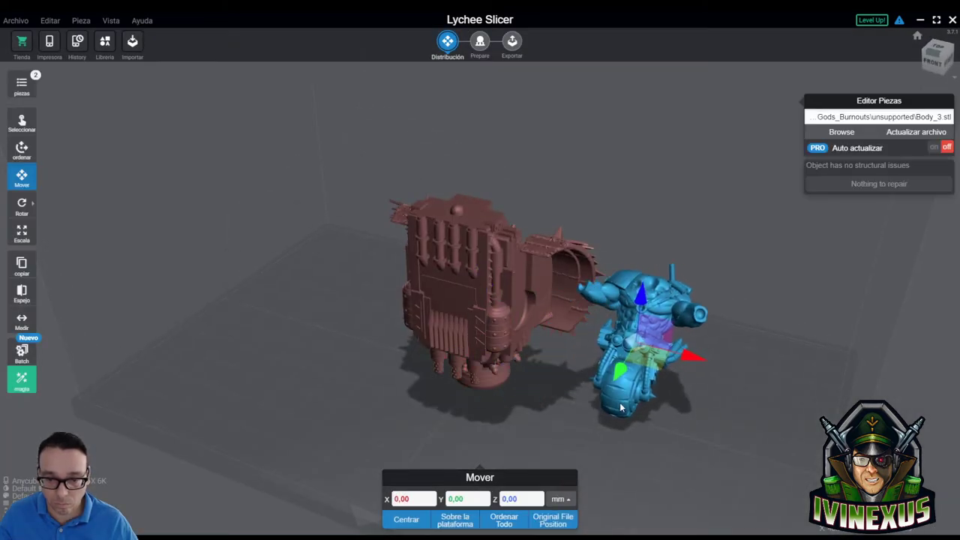
left_click(763, 424)
left_click_drag(762, 425, 765, 428)
left_click_drag(687, 323, 716, 344)
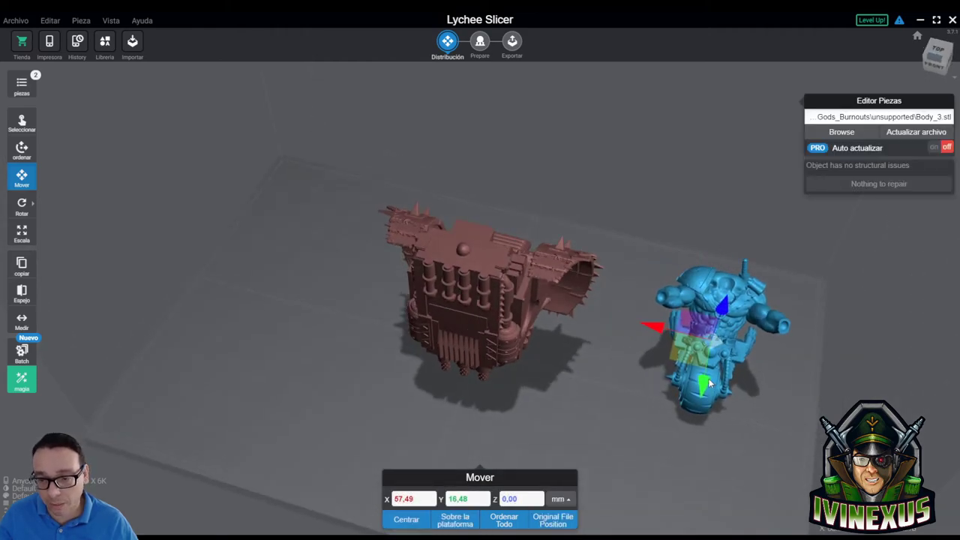
mouse_move(757, 418)
left_mouse_down()
mouse_move(789, 380)
mouse_move(787, 392)
mouse_move(736, 360)
left_mouse_up()
mouse_move(762, 390)
left_mouse_down()
mouse_move(747, 432)
mouse_move(668, 402)
left_mouse_up()
left_click(669, 403)
left_click(520, 409)
left_click_drag(521, 410, 600, 420)
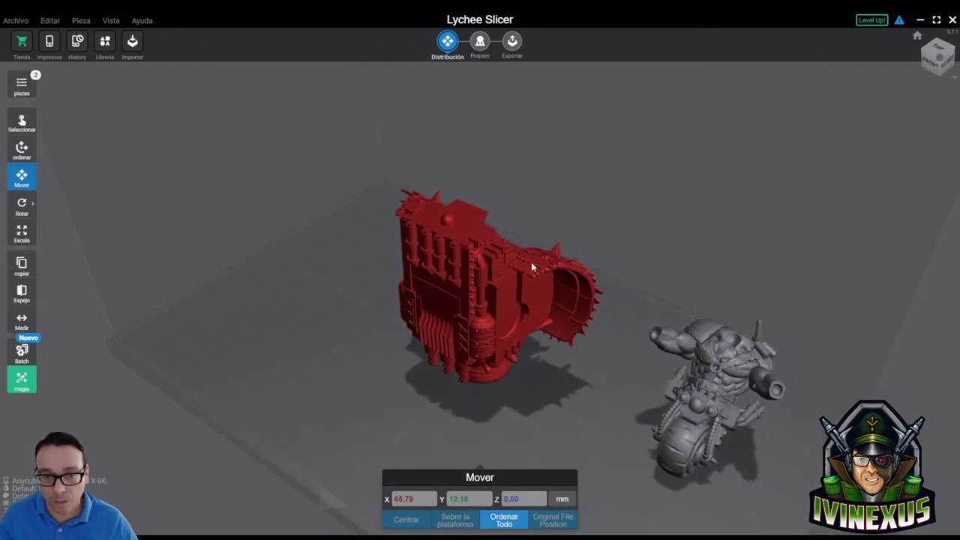
left_click(480, 45)
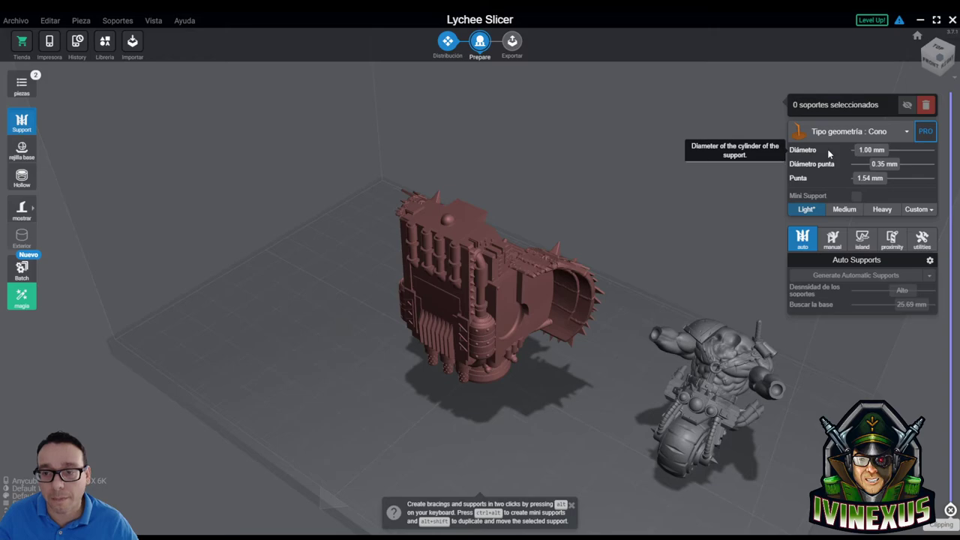
mouse_move(872, 150)
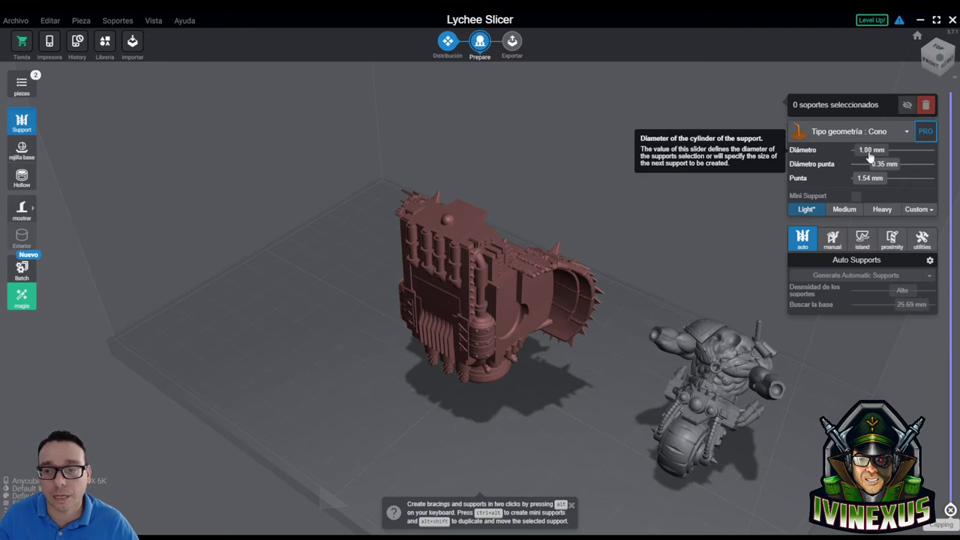
Set cone support diameter to 1.10 mm and place one support under the building's drum.
left_click(539, 279)
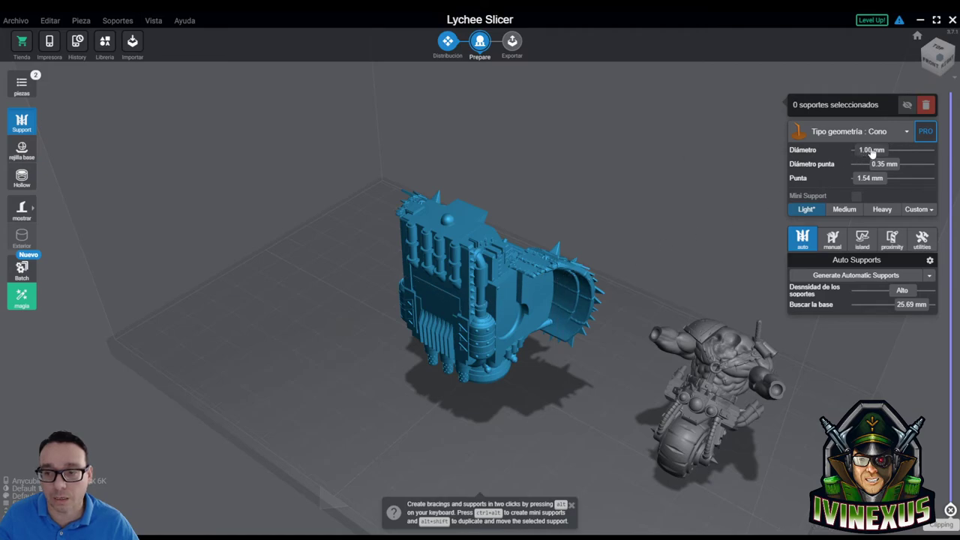
left_click_drag(871, 152, 875, 153)
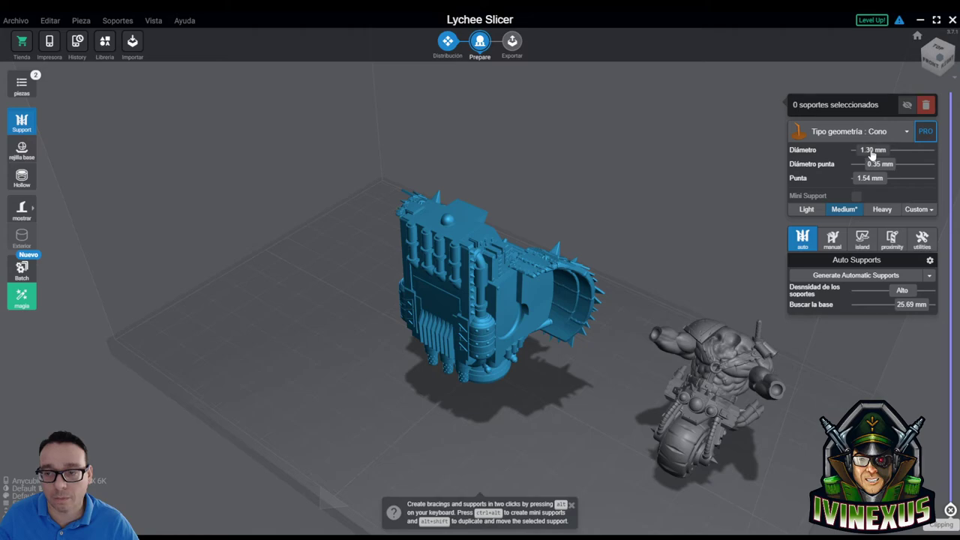
left_click_drag(873, 153, 858, 166)
left_click(550, 303)
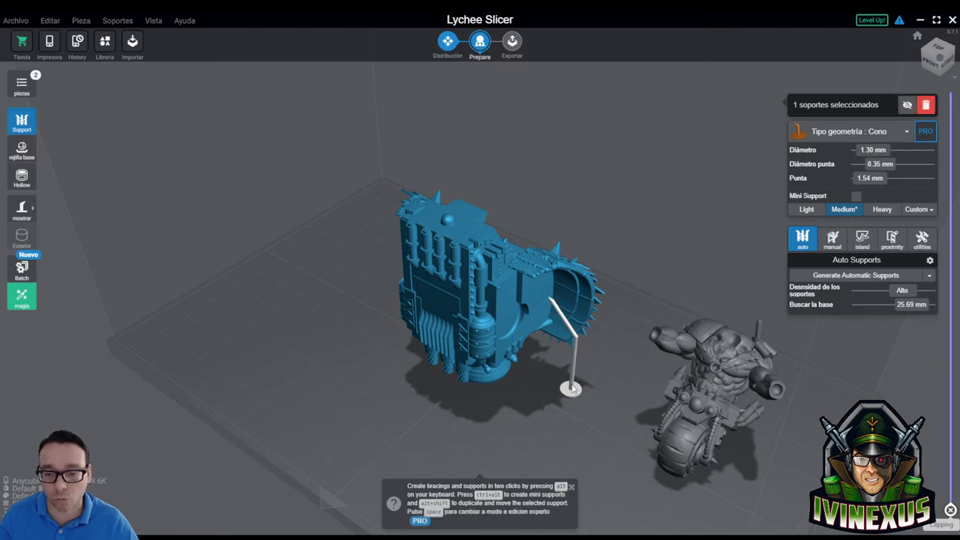
key("Delete")
left_click_drag(875, 150, 872, 153)
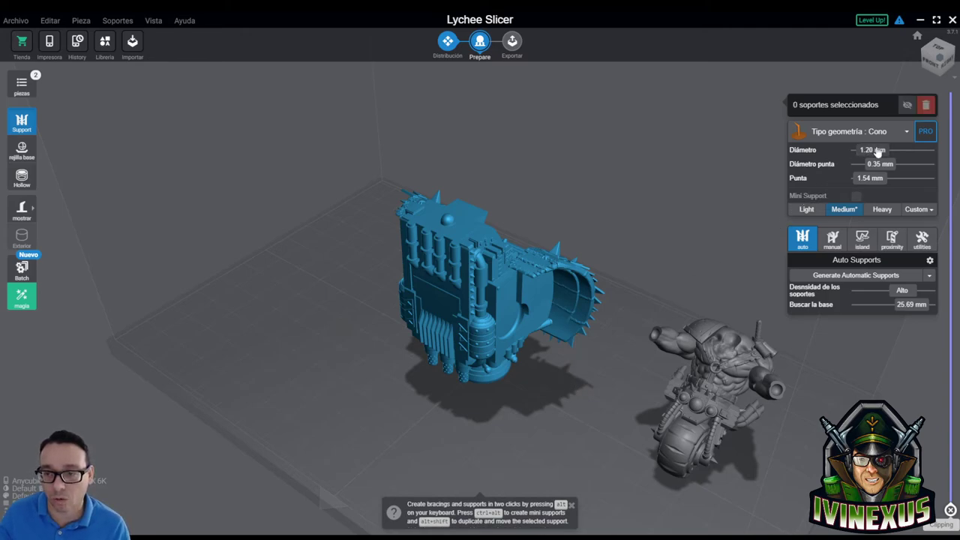
left_click(543, 298)
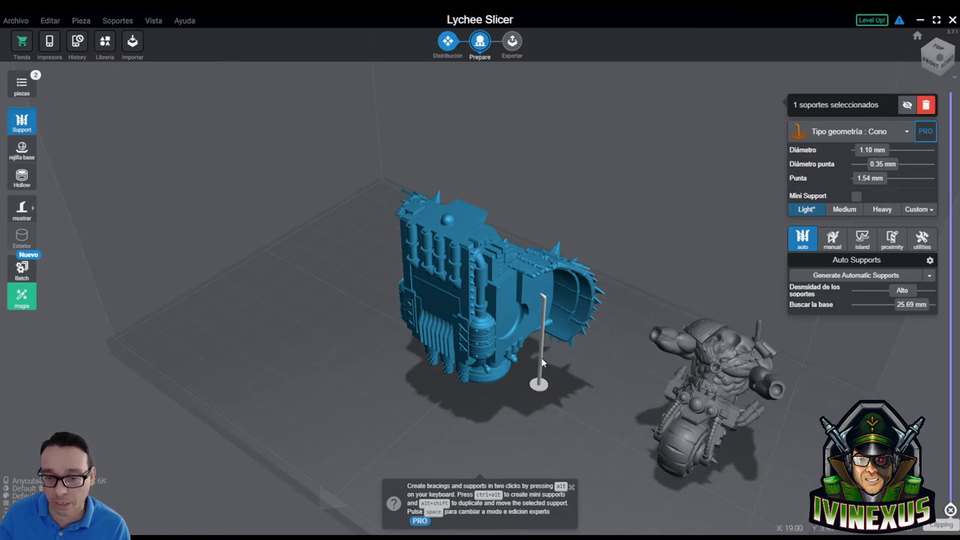
Add a second cone support beside the first under the drum's overhang.
left_click(574, 363)
mouse_move(574, 364)
left_mouse_down()
mouse_move(557, 336)
mouse_move(563, 350)
left_mouse_up()
scroll(564, 347, "up", 3)
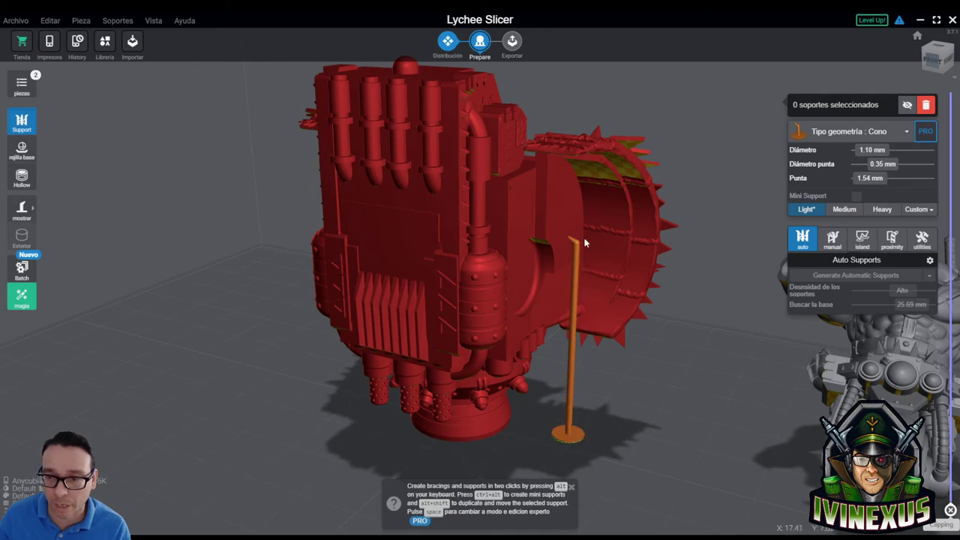
mouse_move(721, 351)
right_mouse_down()
mouse_move(686, 377)
mouse_move(702, 365)
mouse_move(727, 290)
right_mouse_up()
mouse_move(698, 246)
right_mouse_down()
mouse_move(719, 260)
mouse_move(732, 230)
right_mouse_up()
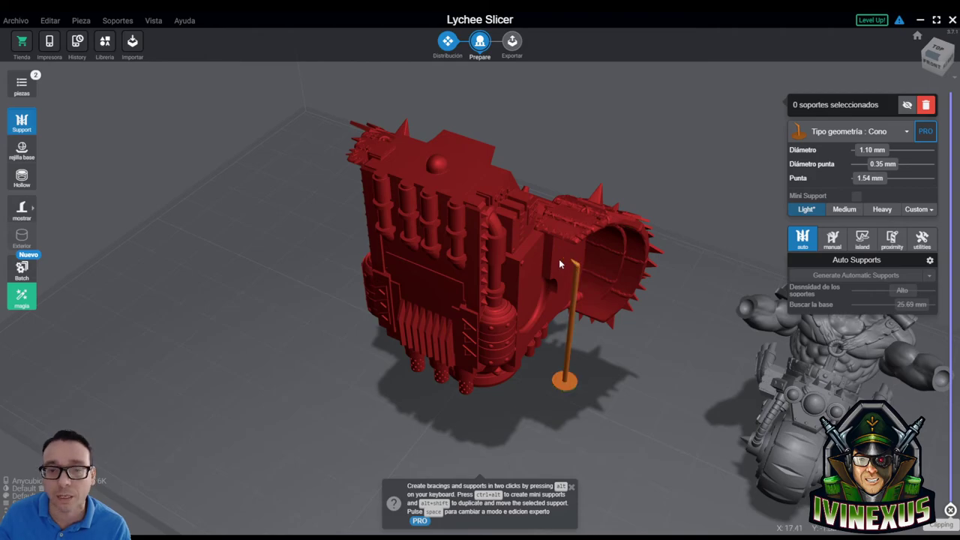
left_click(560, 263)
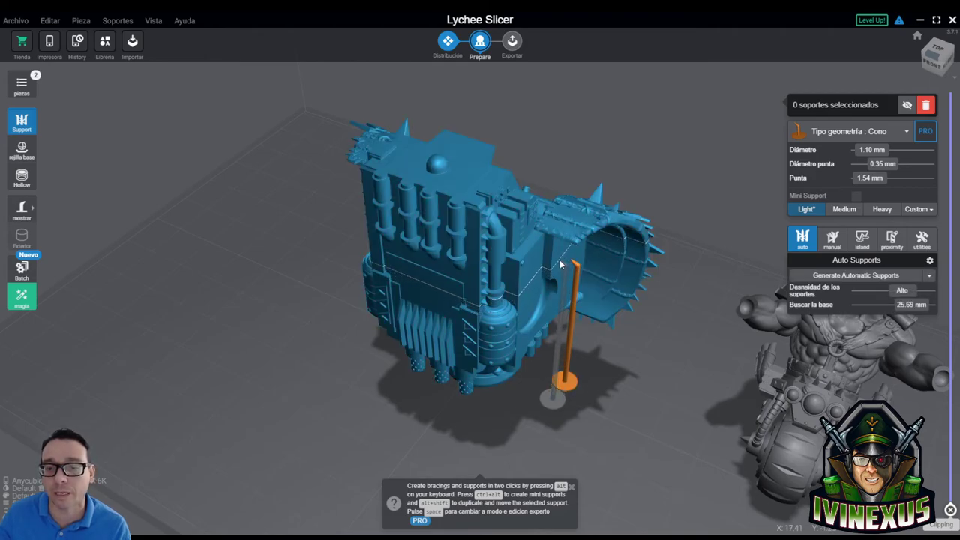
left_click(561, 264)
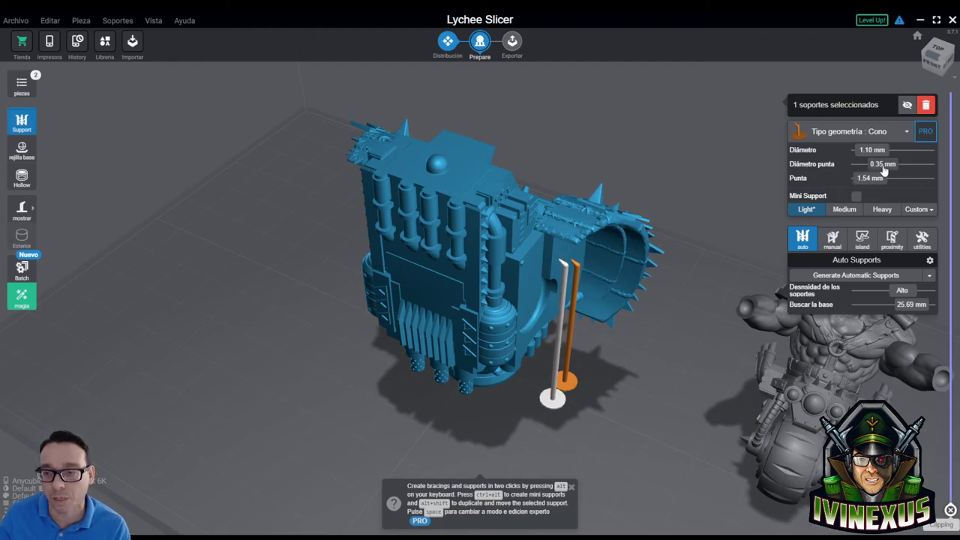
left_click(680, 380)
left_click_drag(680, 380, 697, 370)
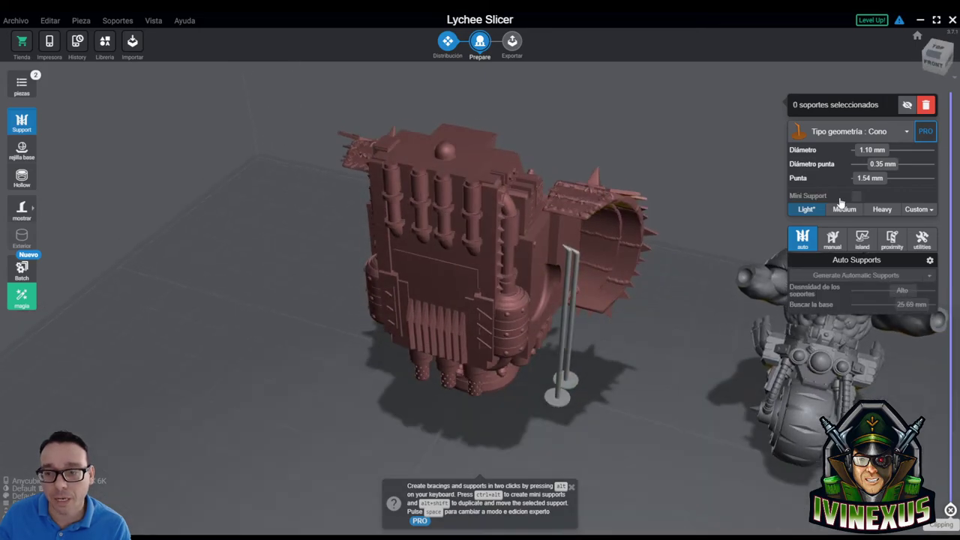
mouse_move(884, 164)
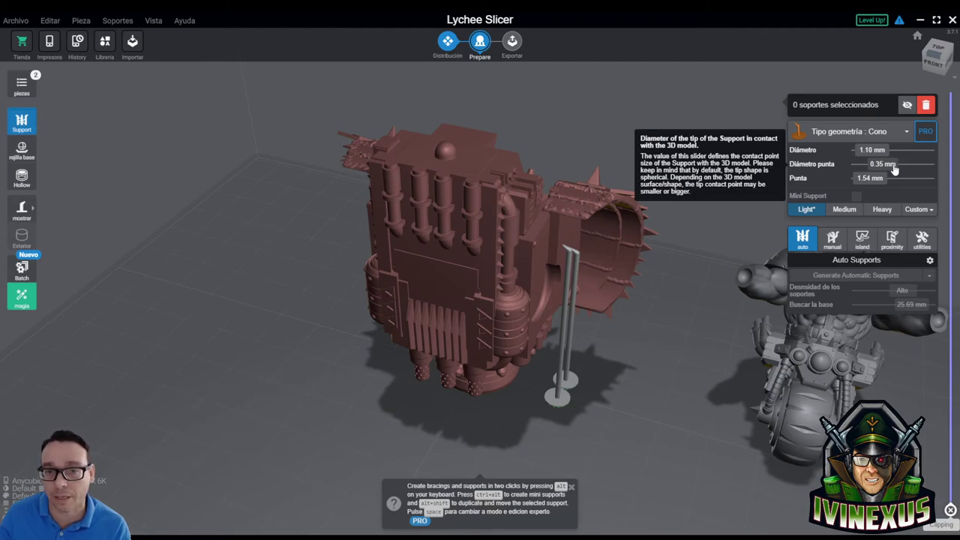
Lower the support tip diameter from 0.30 to 0.15 mm and bring the bike into view.
left_click_drag(894, 171, 884, 171)
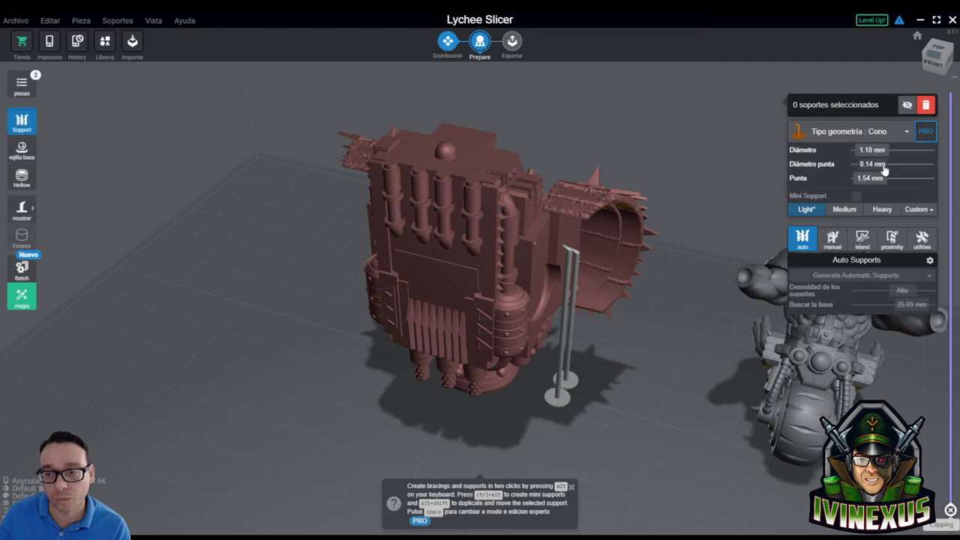
left_click_drag(885, 172, 885, 170)
left_click_drag(481, 338, 570, 338)
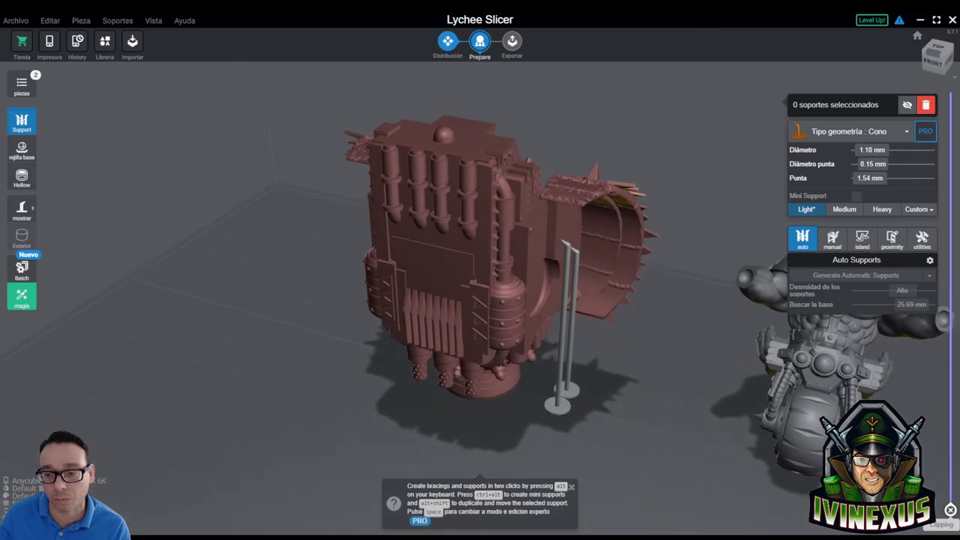
left_click_drag(750, 394, 729, 383)
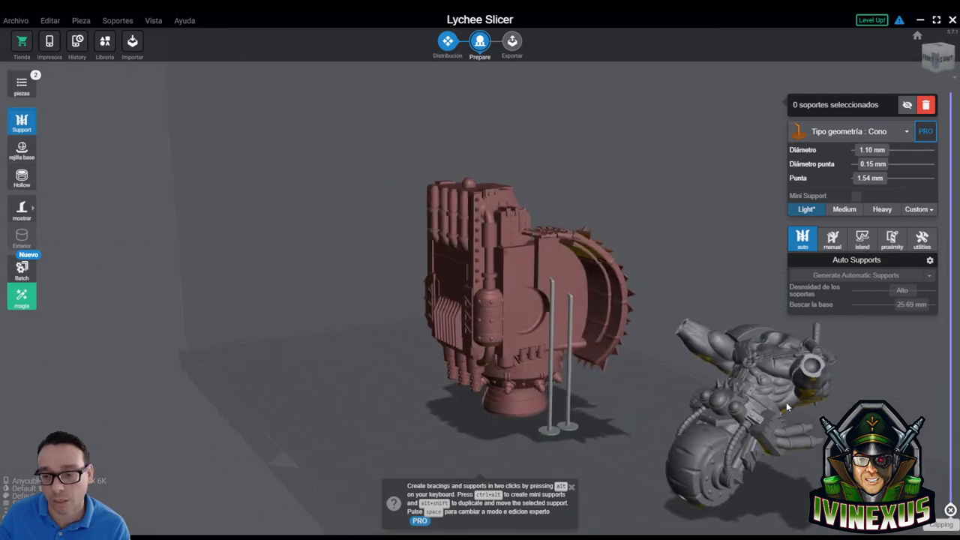
Remove a test support, then set cones to 0.80 mm diameter, 1.09 mm tip length, 0.13 mm tip.
left_click(707, 298)
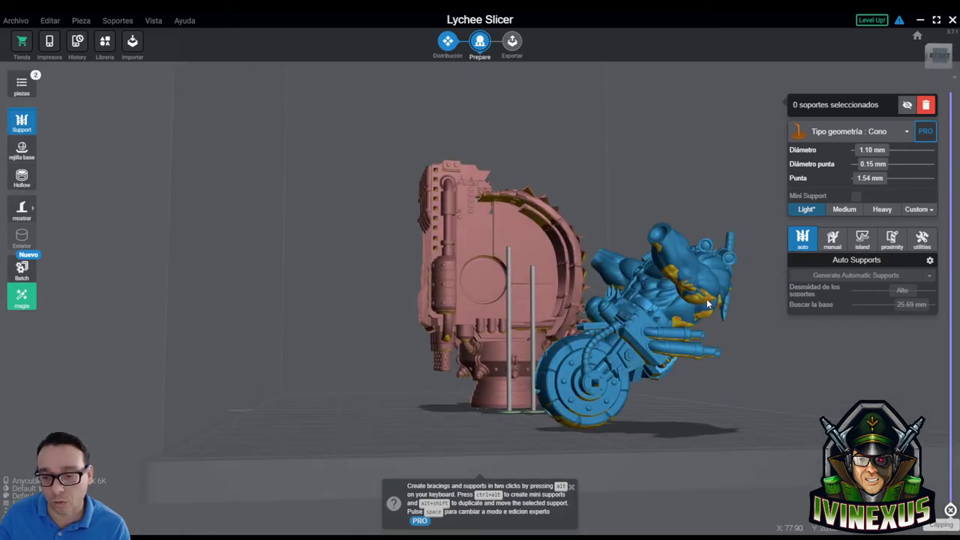
left_click(707, 299)
left_click_drag(773, 344, 754, 461)
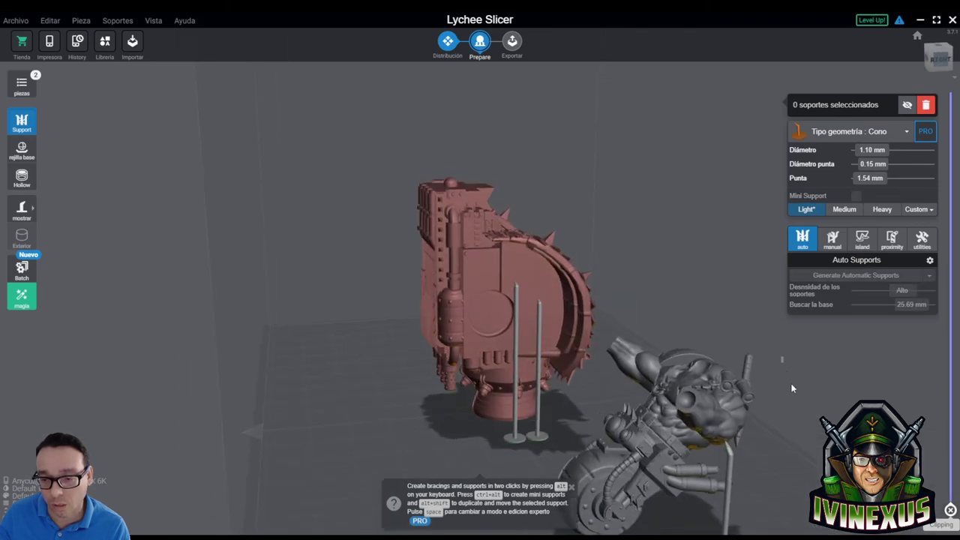
key("Delete")
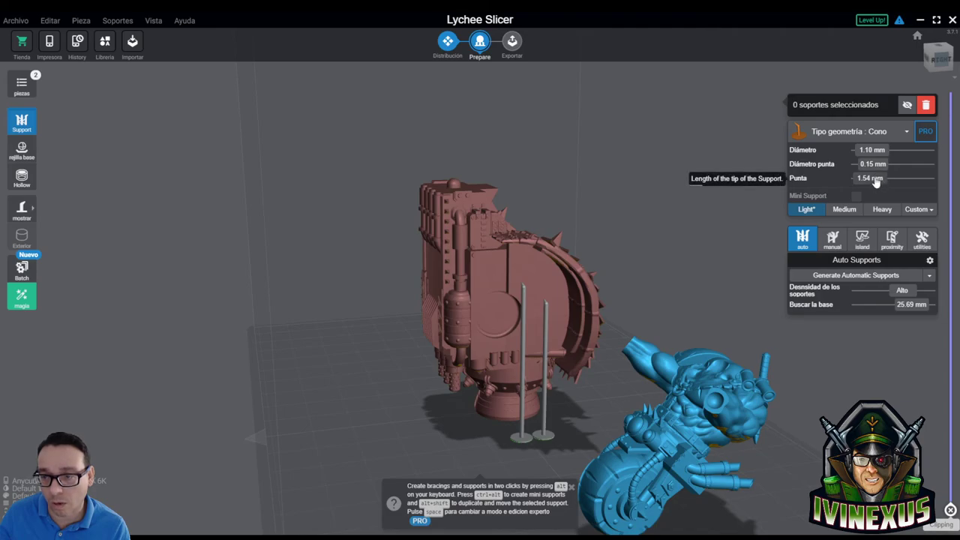
scroll(875, 182, "down", 3)
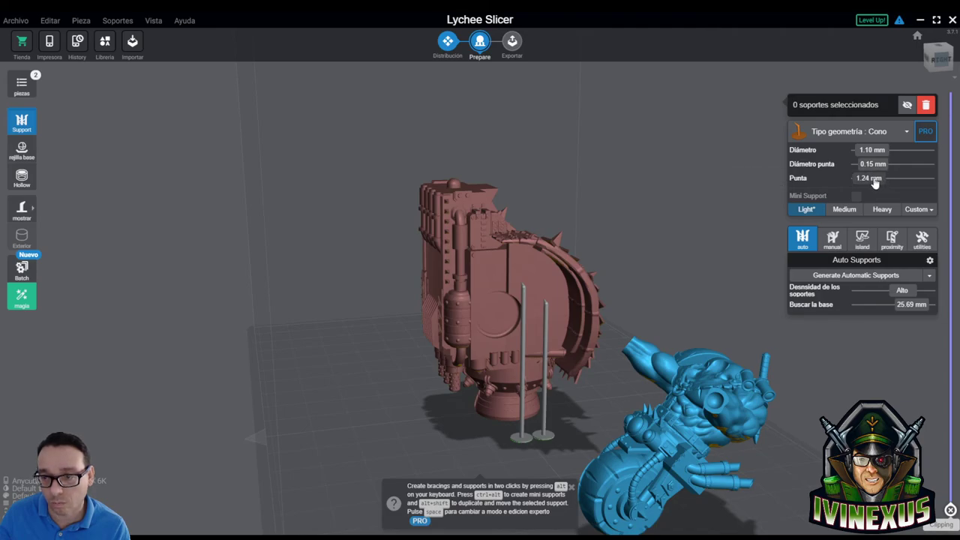
scroll(875, 180, "down", 3)
scroll(877, 153, "down", 5)
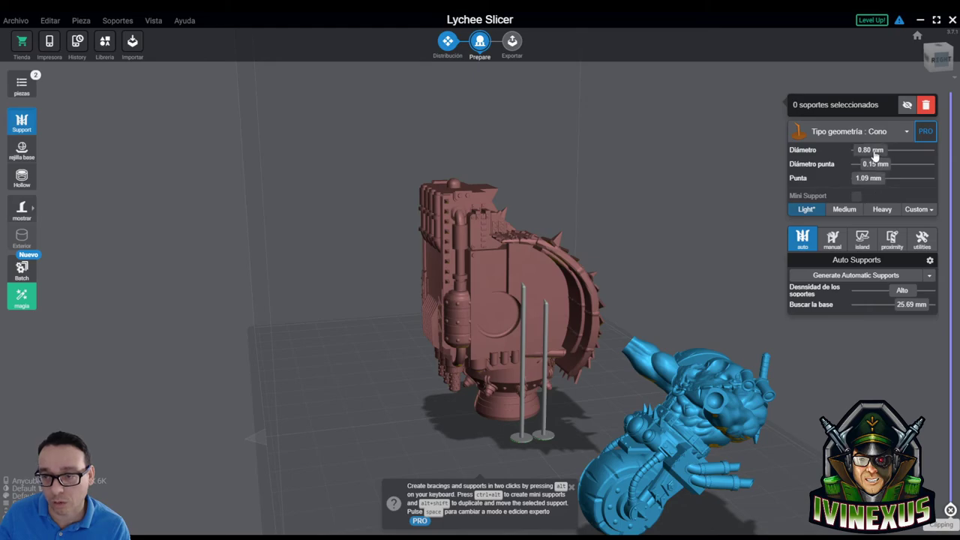
left_click_drag(743, 360, 758, 302)
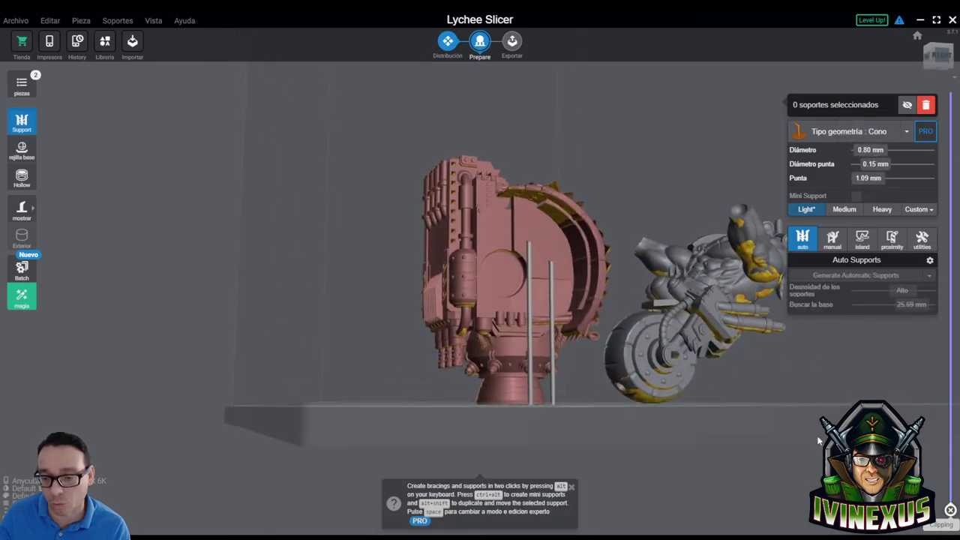
left_click_drag(797, 358, 768, 384)
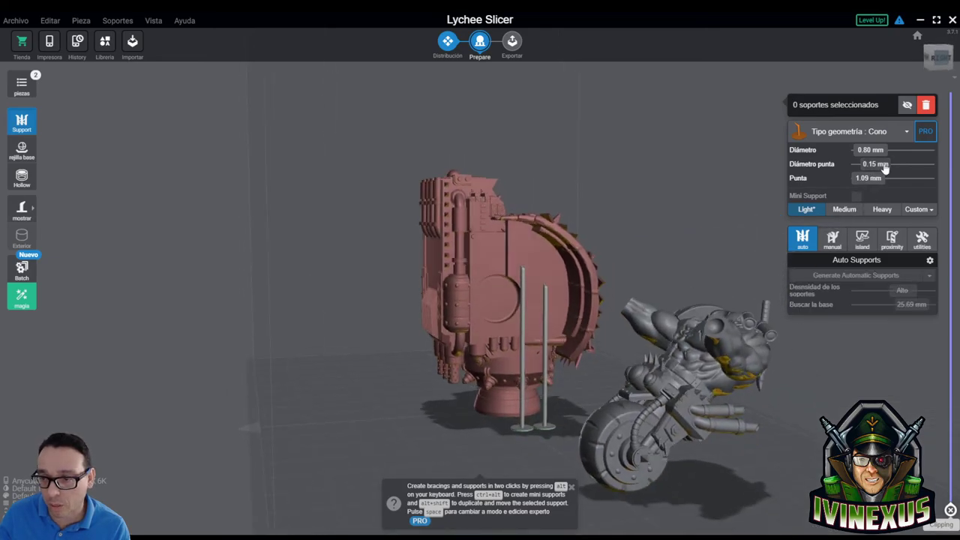
left_click_drag(886, 166, 884, 169)
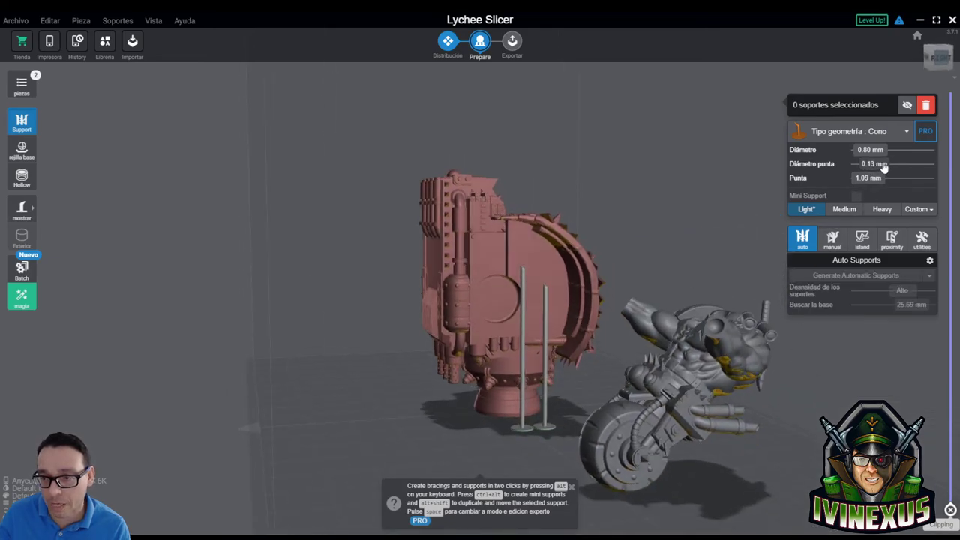
Place five cone supports under the bike's underside and front.
left_click(763, 387)
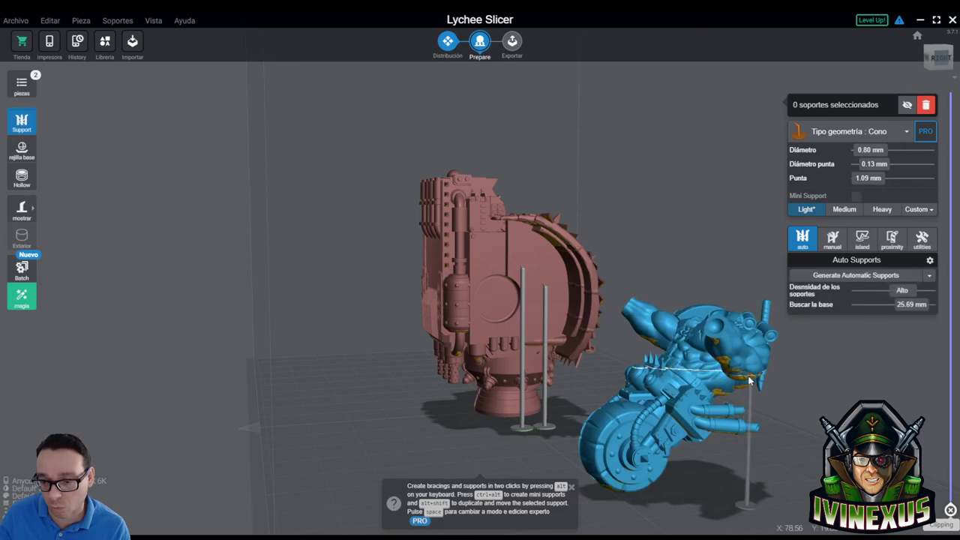
left_click(749, 381)
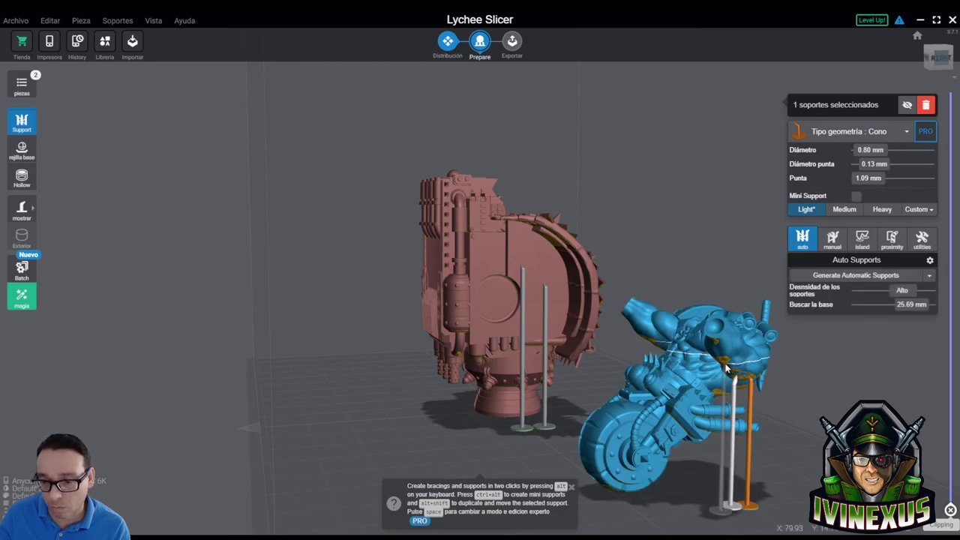
left_click(724, 363)
left_click(735, 377)
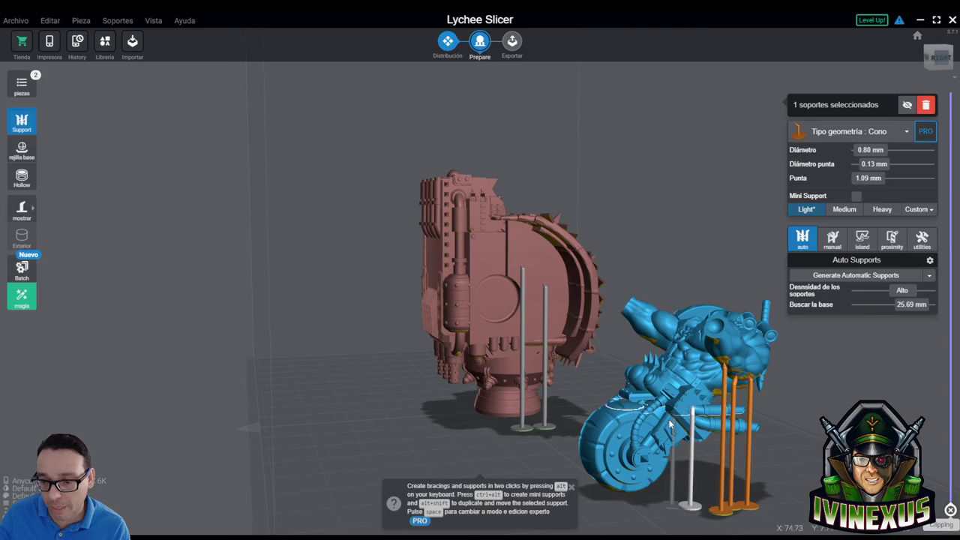
left_click(670, 424)
left_click(653, 435)
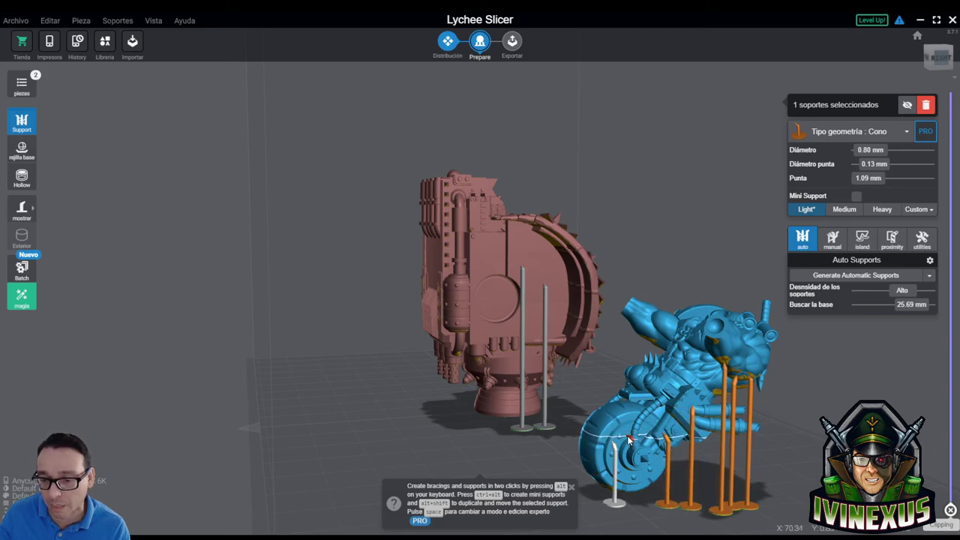
Zoom in and orbit until the pink building and its two supports face the view.
mouse_move(638, 292)
left_mouse_down()
mouse_move(744, 238)
mouse_move(718, 208)
mouse_move(701, 221)
mouse_move(654, 224)
left_mouse_up()
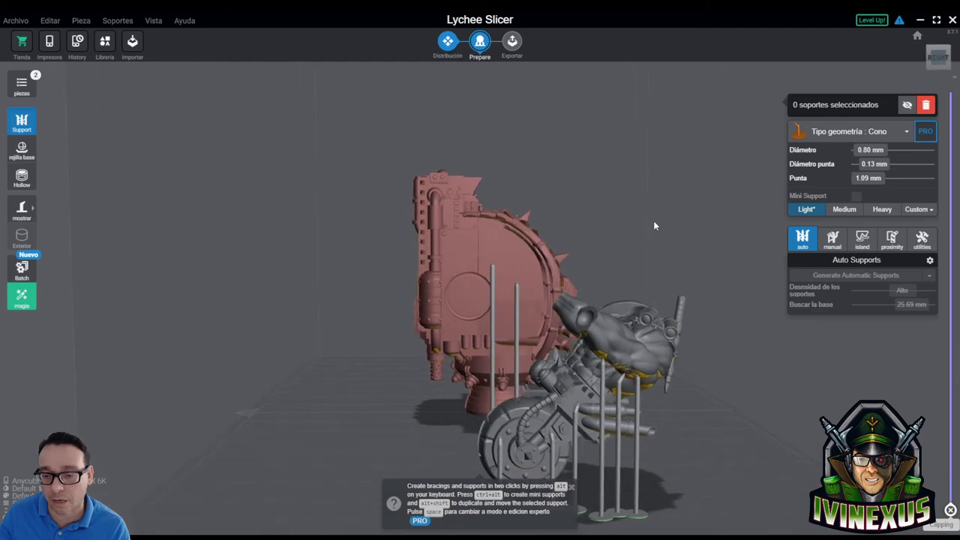
scroll(640, 391, "up", 2)
scroll(679, 398, "up", 3)
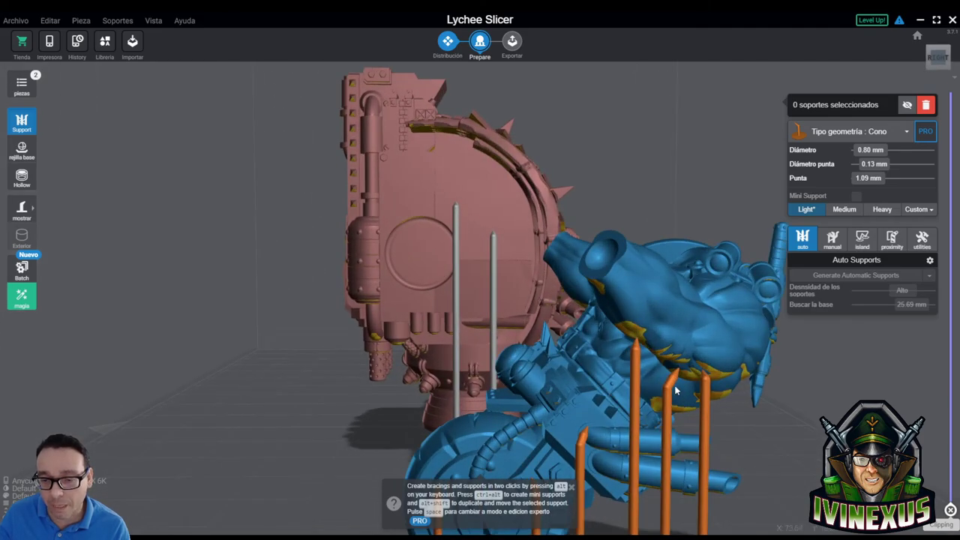
mouse_move(649, 206)
left_mouse_down()
mouse_move(702, 227)
mouse_move(667, 205)
mouse_move(690, 210)
left_mouse_up()
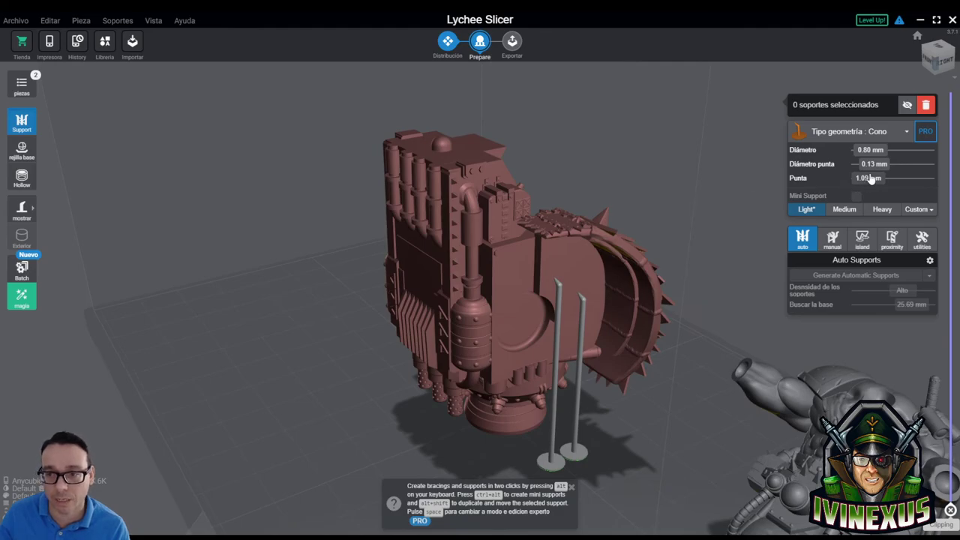
Return the cone support tip diameter to 0.35 mm, keeping the 1.09 mm tip length.
left_click_drag(878, 165, 894, 165)
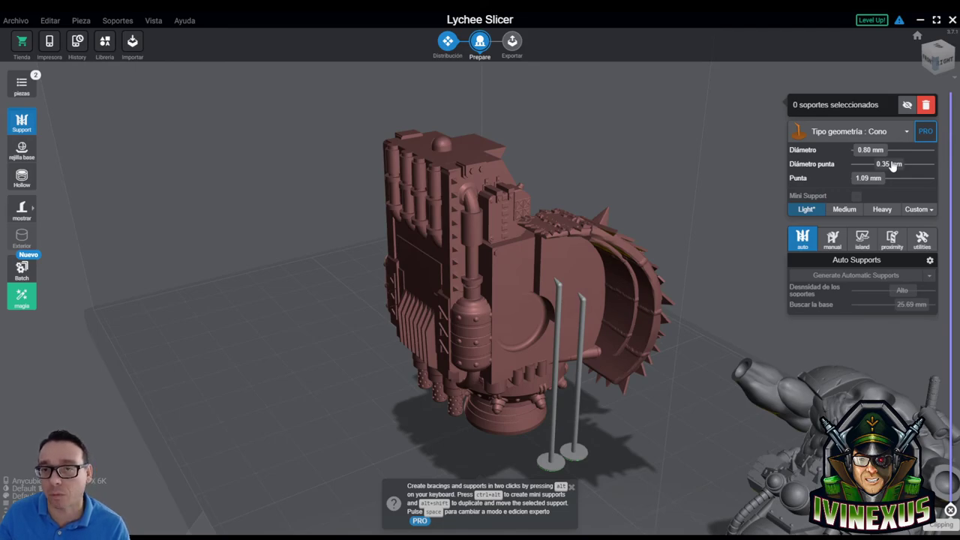
left_click_drag(893, 167, 877, 169)
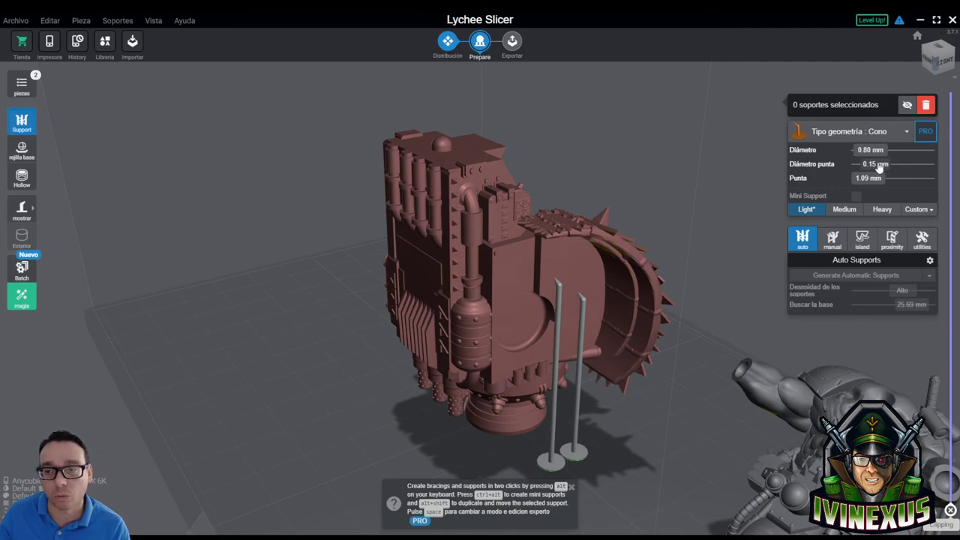
left_click_drag(877, 170, 881, 168)
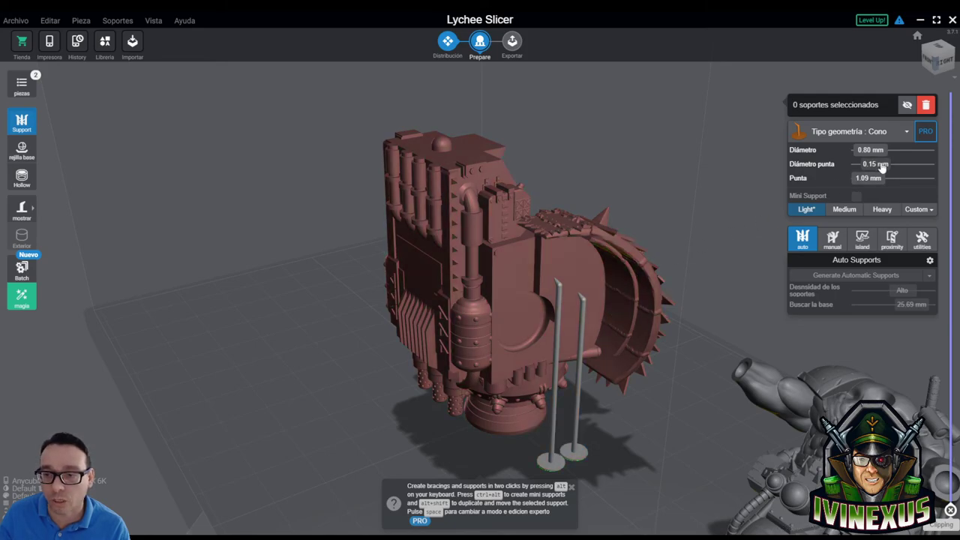
mouse_move(883, 168)
left_mouse_down()
mouse_move(895, 165)
mouse_move(882, 155)
left_mouse_up()
Apply the Heavy cone preset: 3.00 mm diameter, 1.00 mm tip, 4.00 mm point.
scroll(882, 155, "down", 1)
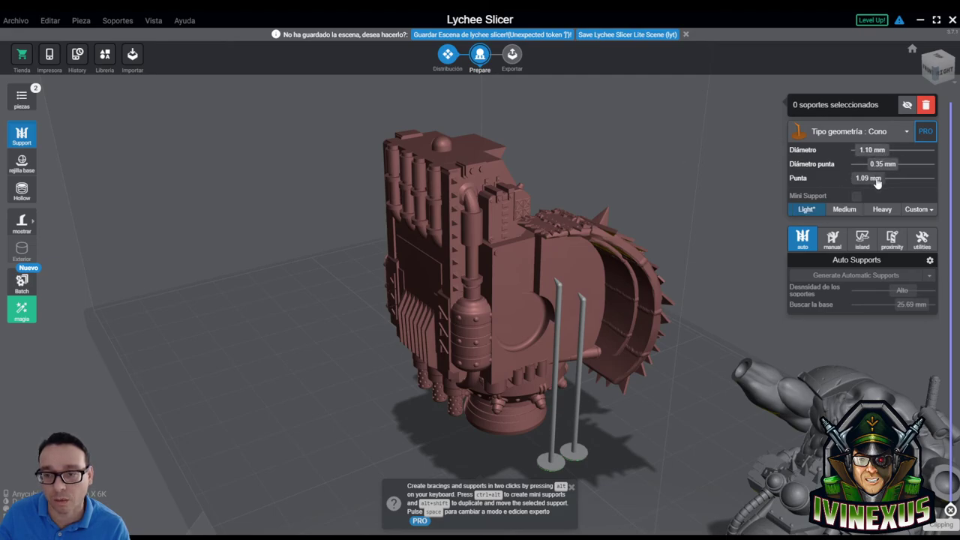
scroll(877, 183, "up", 3)
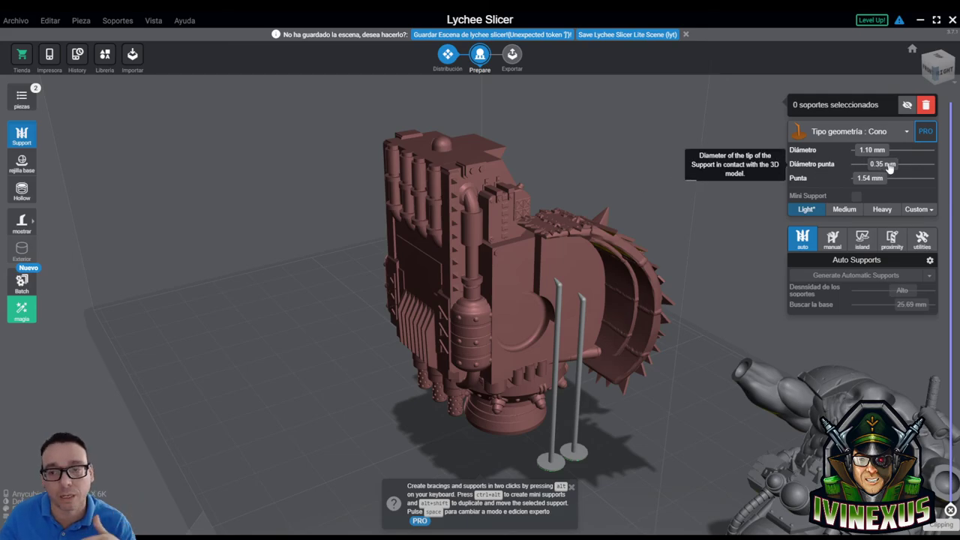
mouse_move(883, 164)
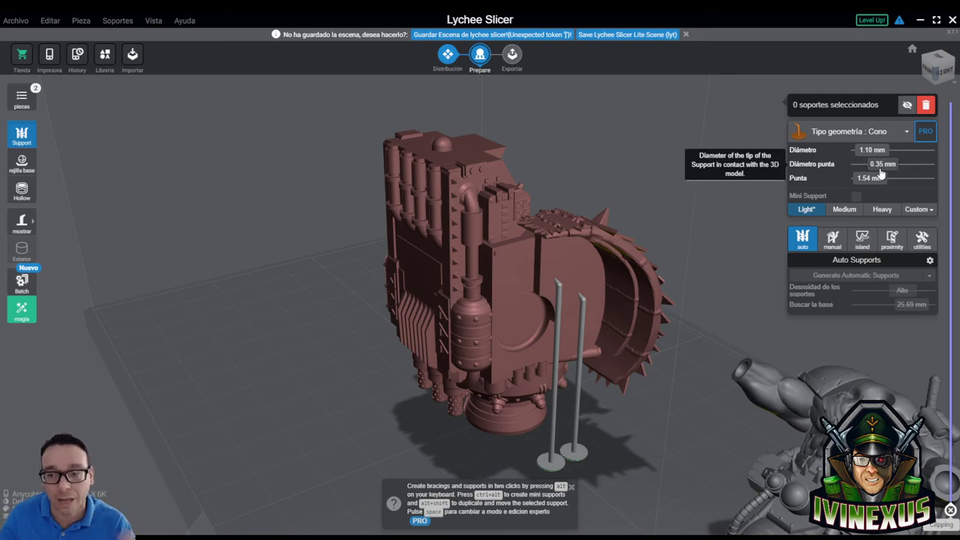
left_click(845, 210)
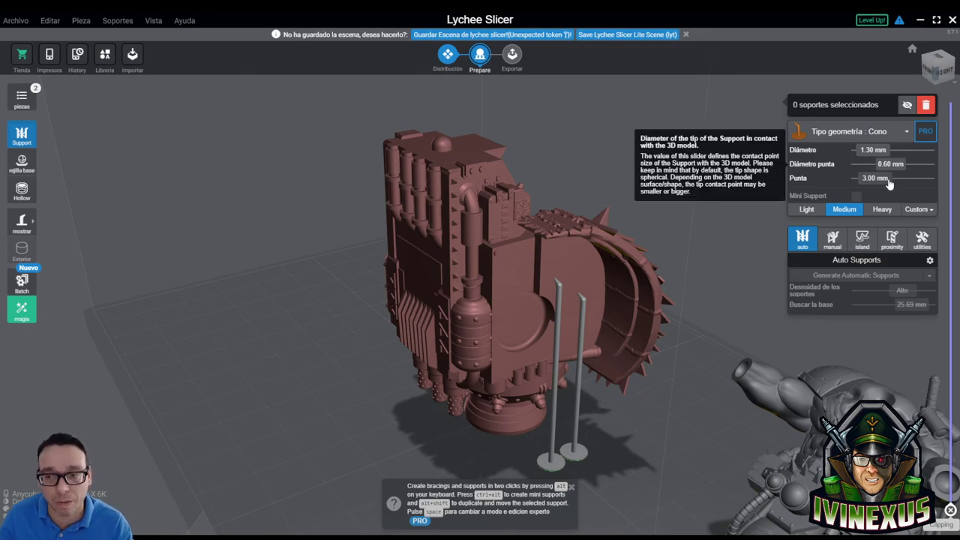
left_click(886, 211)
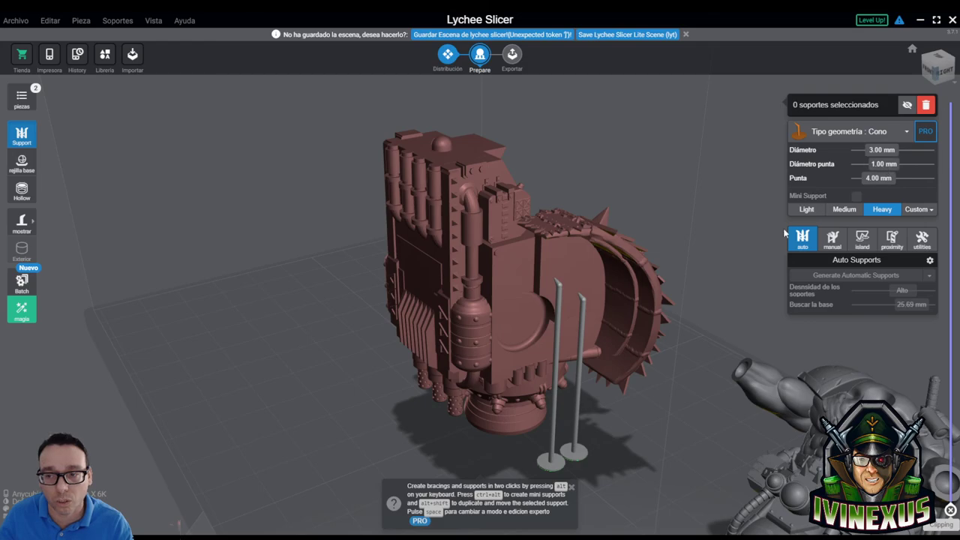
Place four cone supports under the building's overhang, switching to the Light preset after the first.
left_click(624, 302)
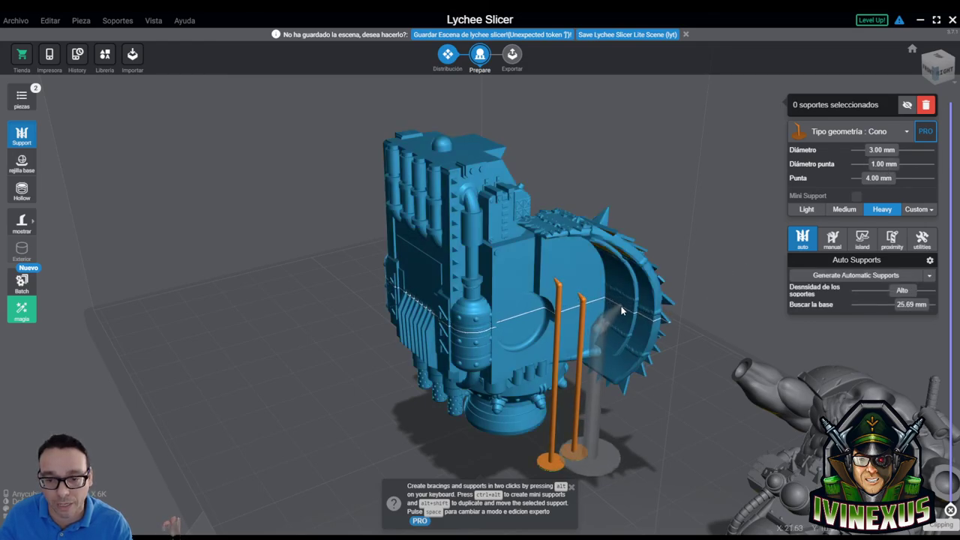
left_click(510, 320)
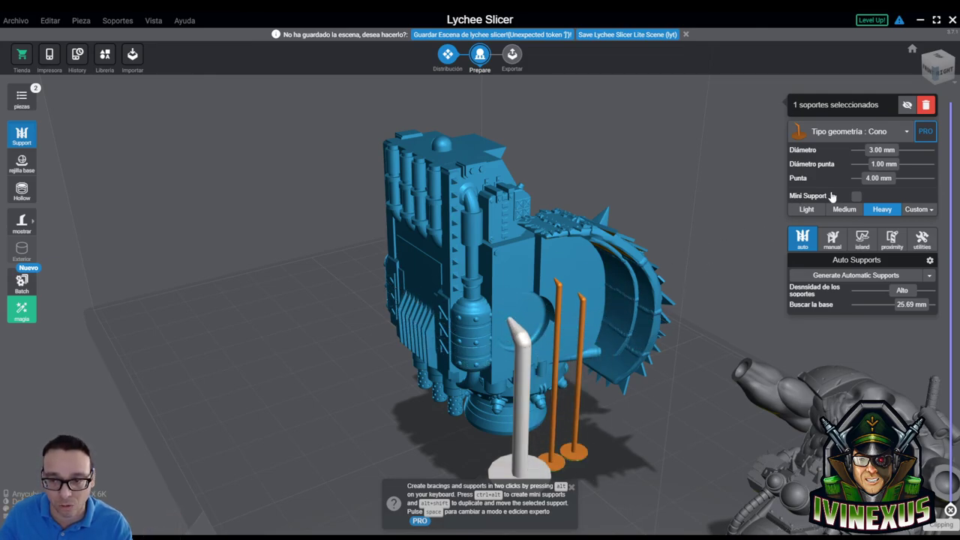
left_click(818, 212)
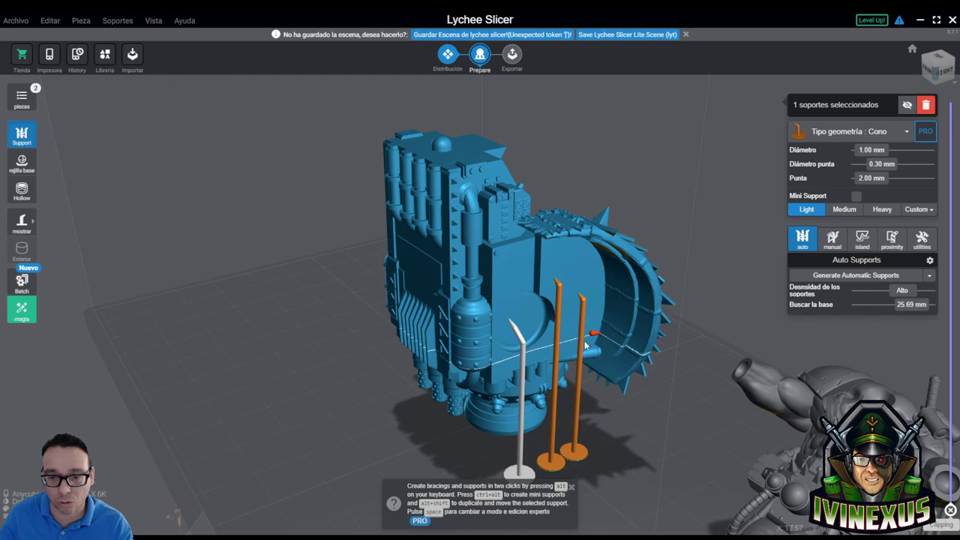
left_click(534, 328)
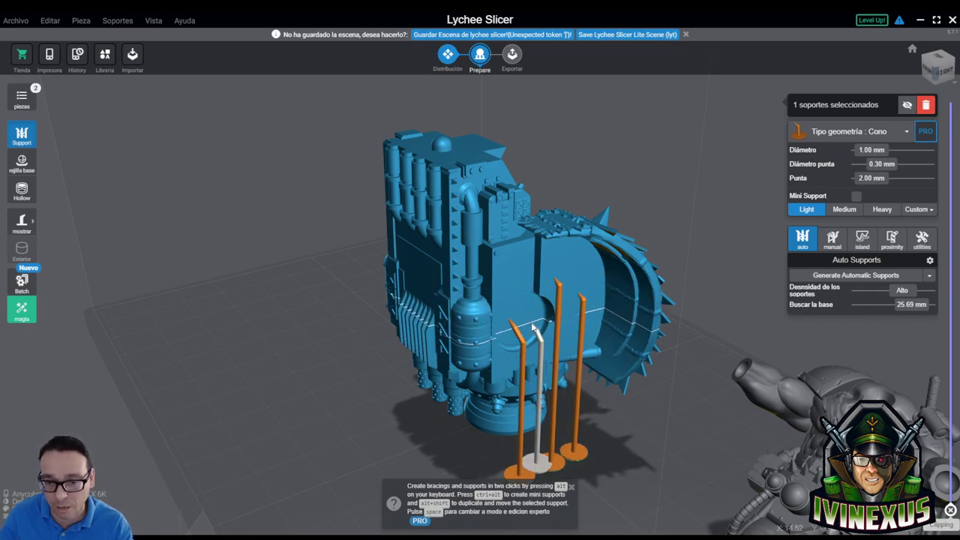
left_click(623, 319)
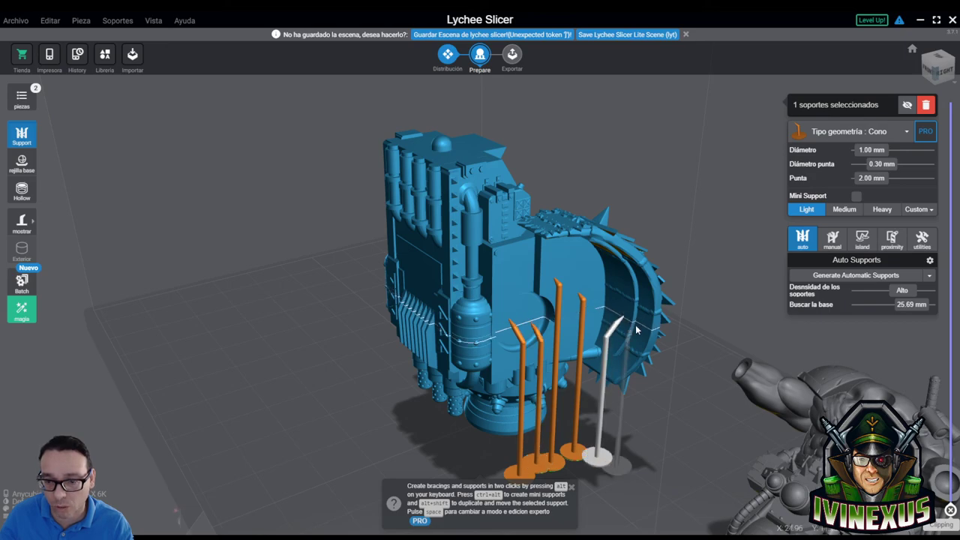
left_click(641, 325)
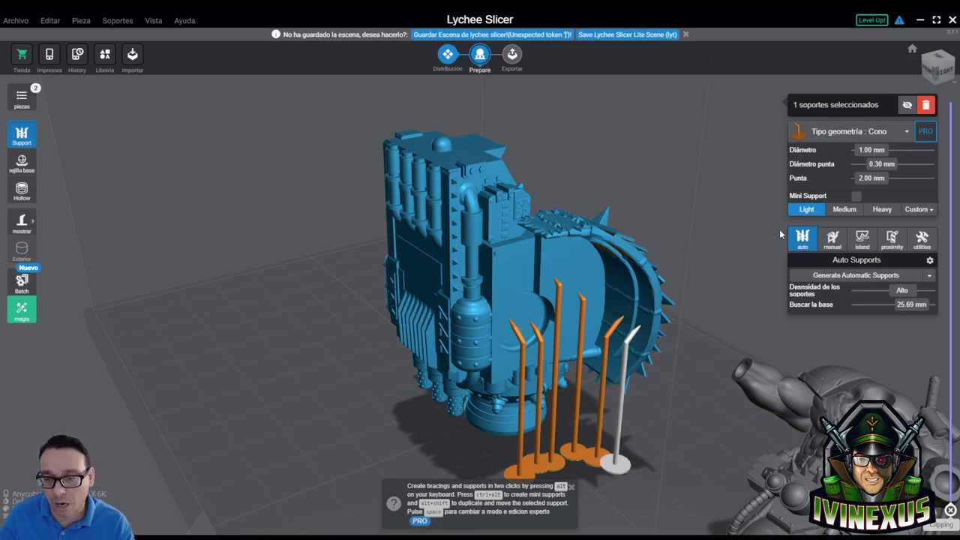
Resize the support to 1.10 mm diameter, 0.31 mm tip, 1.55 mm point; view both models from the front.
scroll(875, 180, "down", 9)
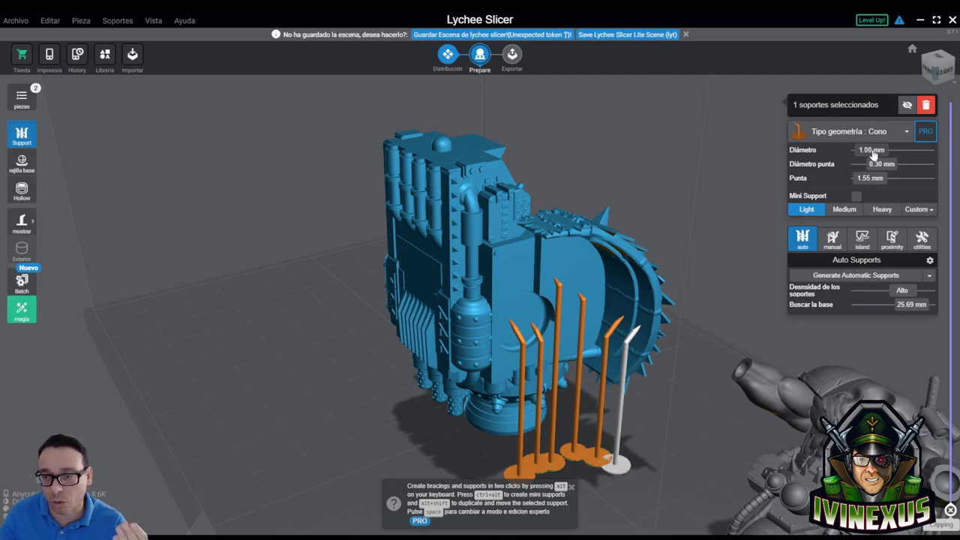
scroll(874, 155, "up", 2)
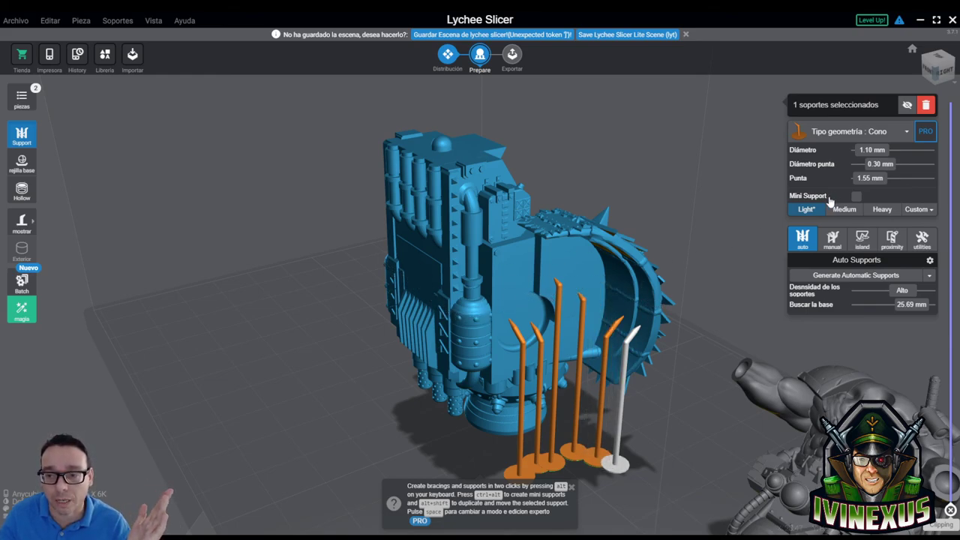
left_click_drag(881, 170, 873, 174)
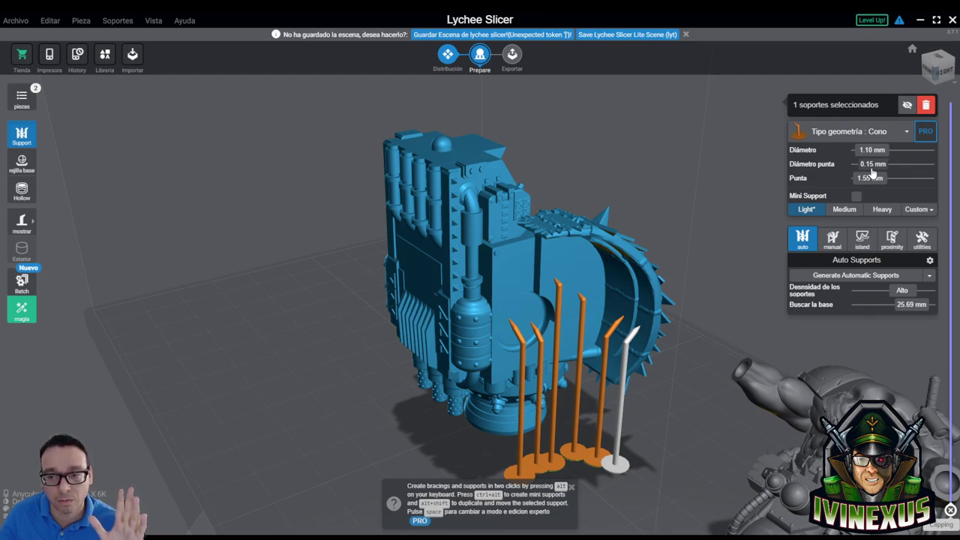
left_click_drag(872, 172, 881, 171)
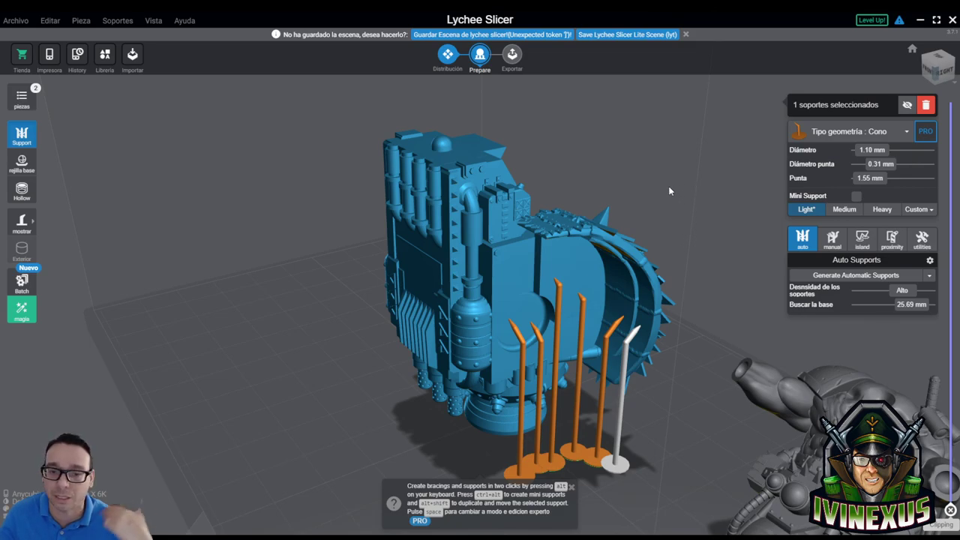
scroll(301, 348, "down", 2)
mouse_move(301, 348)
left_mouse_down()
mouse_move(453, 358)
mouse_move(455, 368)
left_mouse_up()
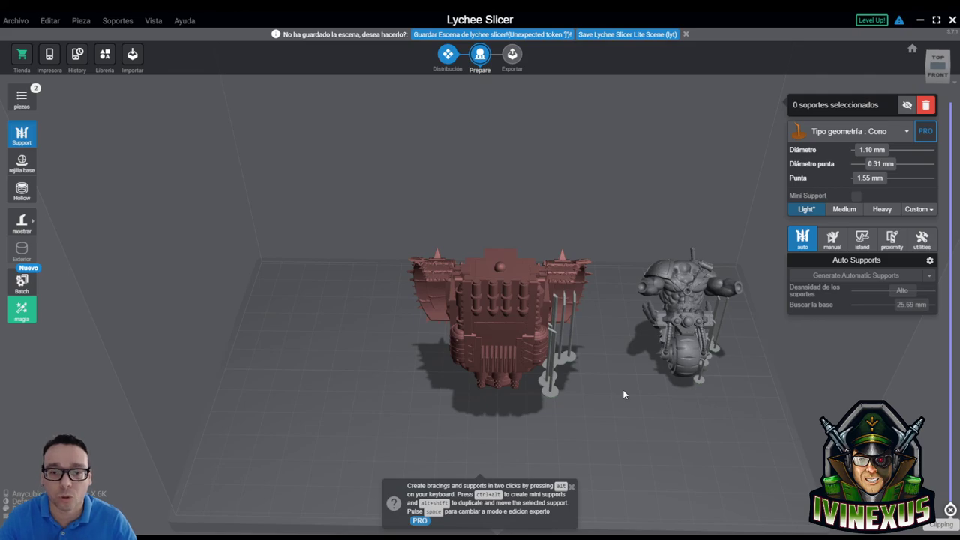
Select the building model and return to the Distribución layout stage to move it.
left_click(510, 268)
key("Tab")
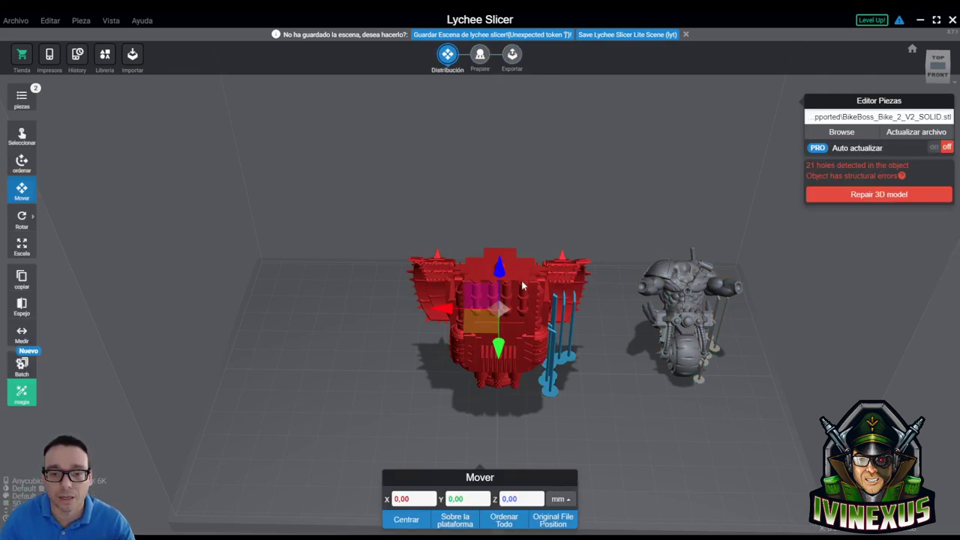